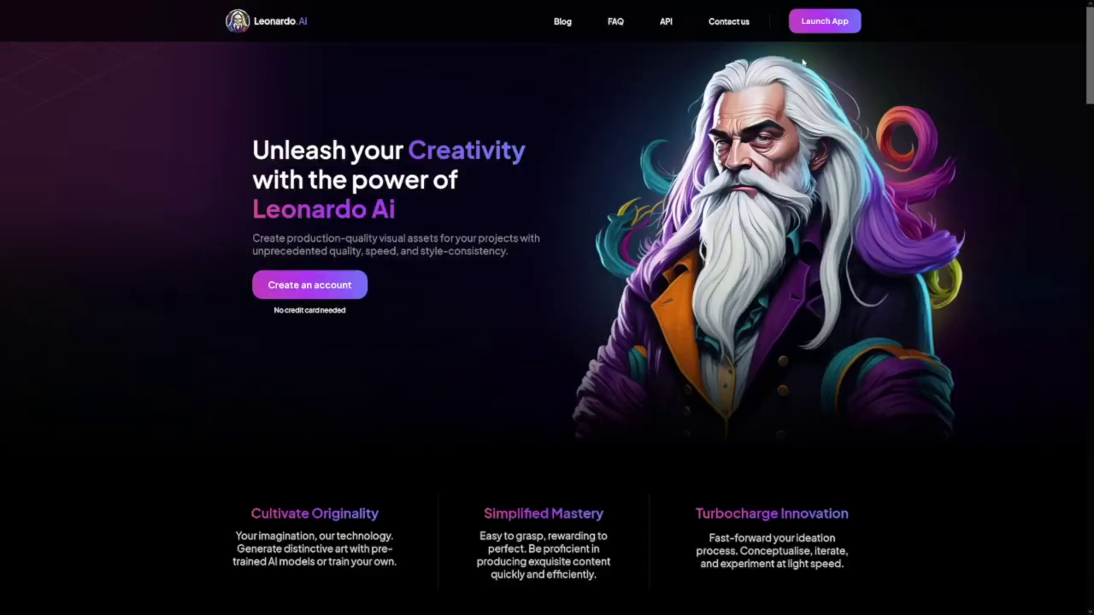
- Launch the Leonardo.Ai app and browse the recent community creations on the home page
{"action": "left_click", "coordinate": [703, 69]}
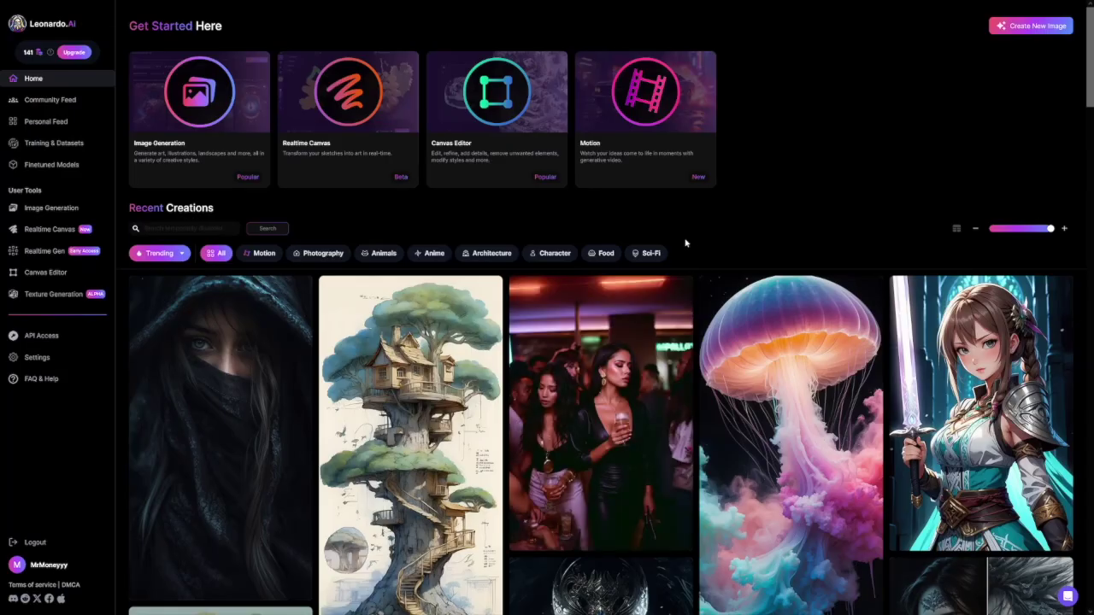
{"action": "scroll", "coordinate": [699, 239], "scroll_direction": "down", "scroll_amount": 3}
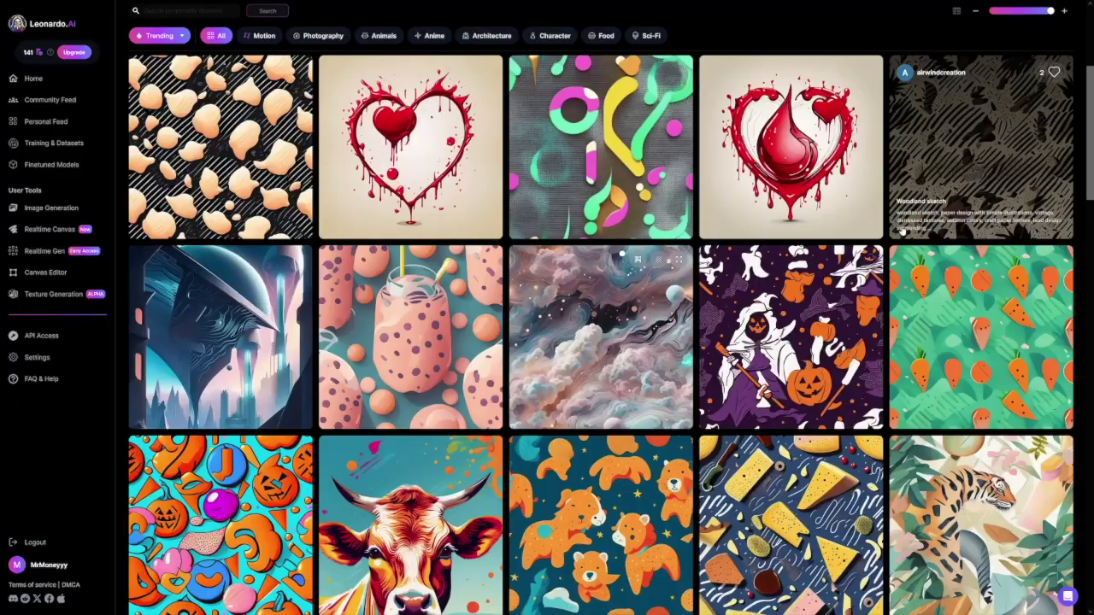
{"action": "scroll", "coordinate": [908, 229], "scroll_direction": "down", "scroll_amount": 1}
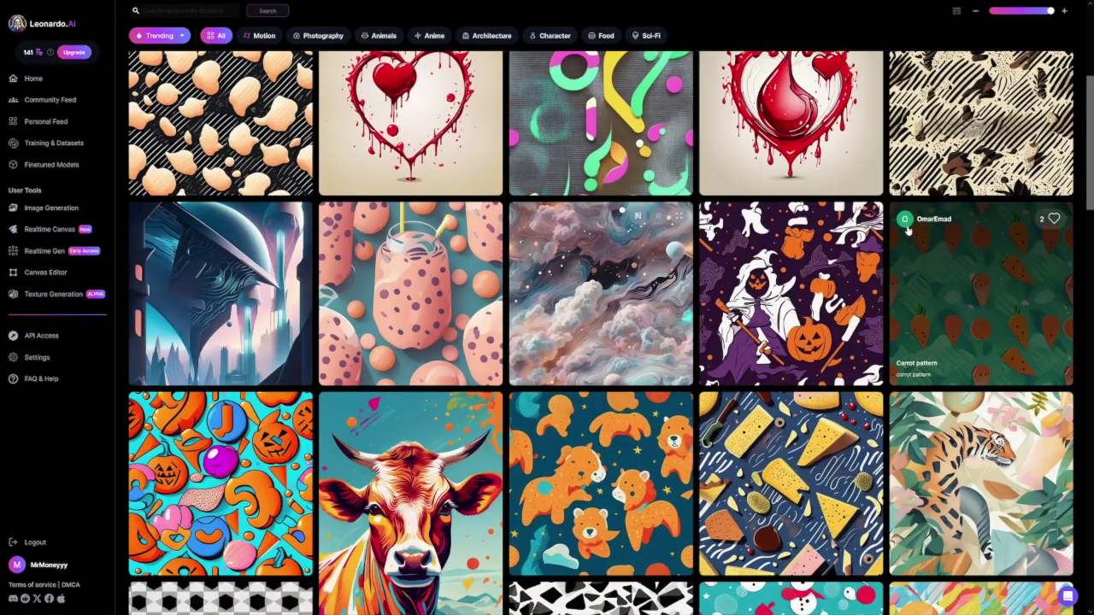
{"action": "scroll", "coordinate": [908, 229], "scroll_direction": "down", "scroll_amount": 3}
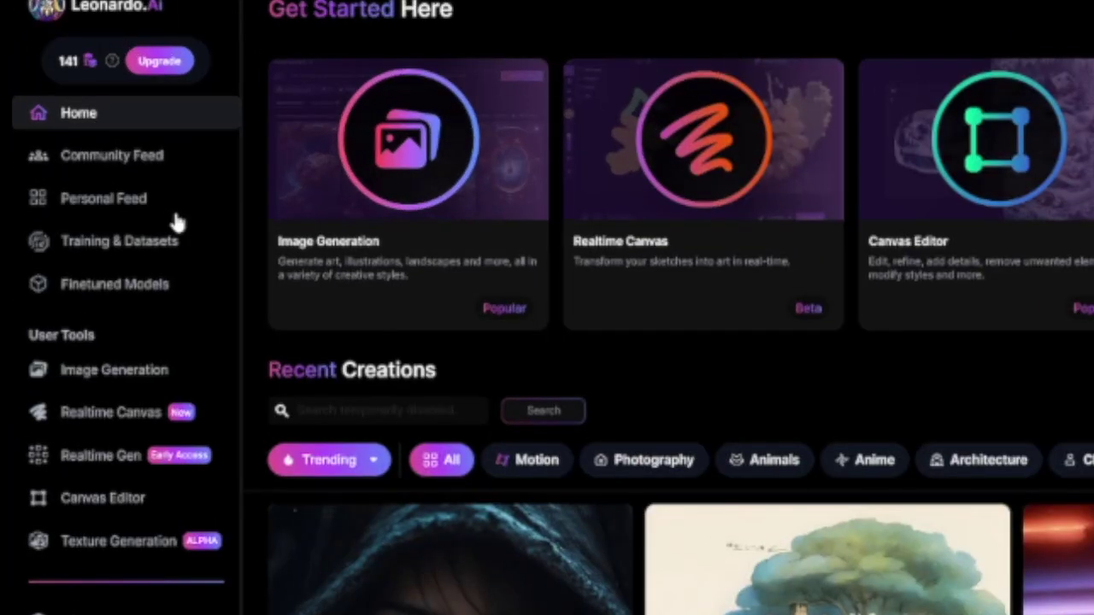
- Open the Finetuned Models page and look through the available platform models
{"action": "left_click", "coordinate": [126, 294]}
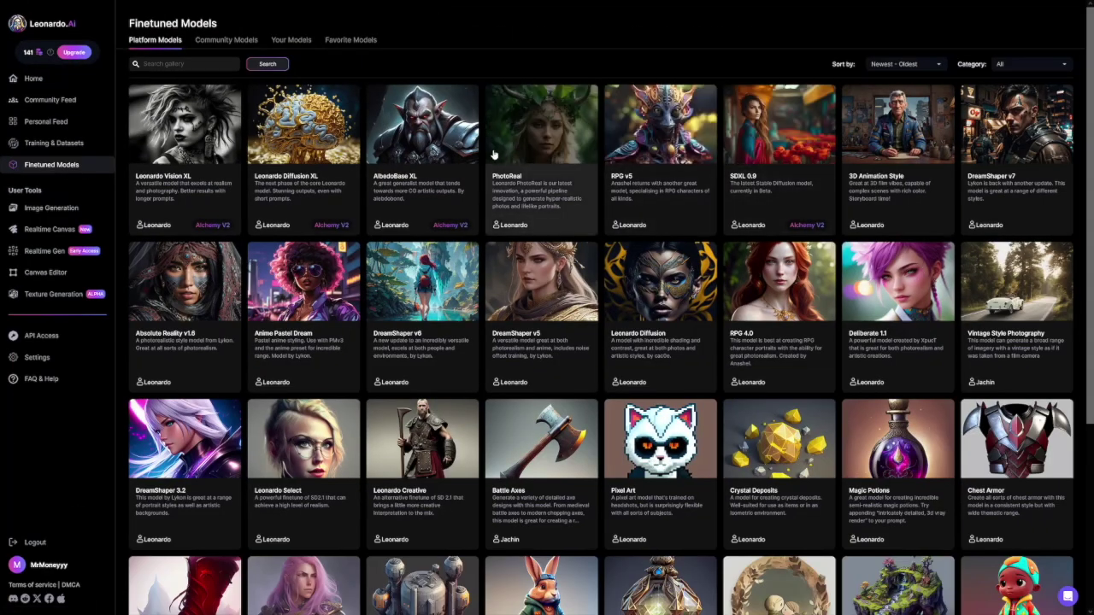
{"action": "scroll", "coordinate": [684, 243], "scroll_direction": "down", "scroll_amount": 2}
{"action": "scroll", "coordinate": [683, 243], "scroll_direction": "down", "scroll_amount": 2}
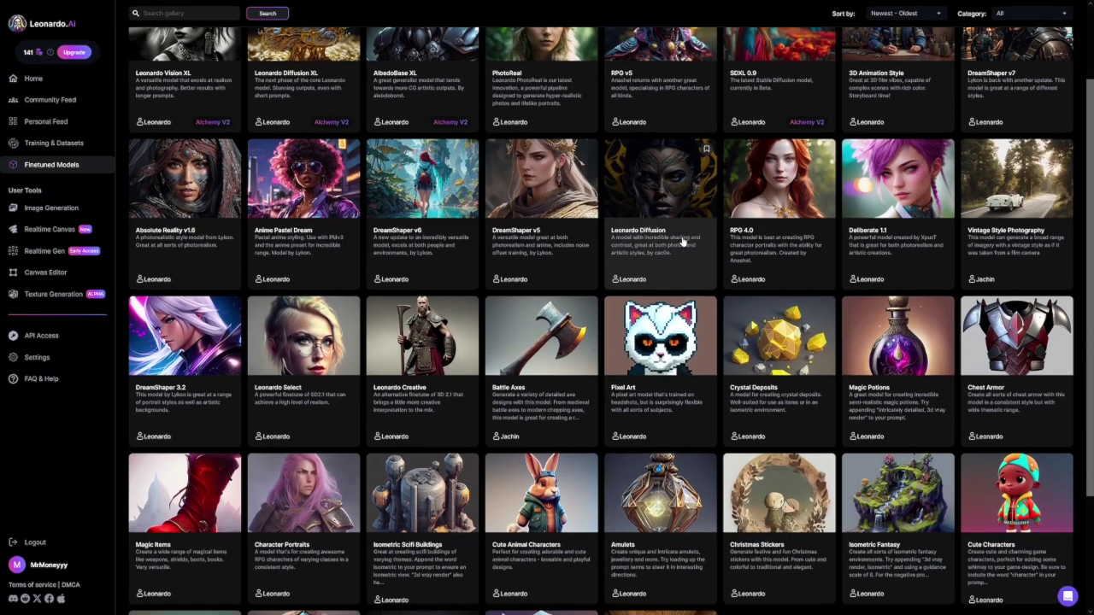
{"action": "scroll", "coordinate": [682, 242], "scroll_direction": "up", "scroll_amount": 3}
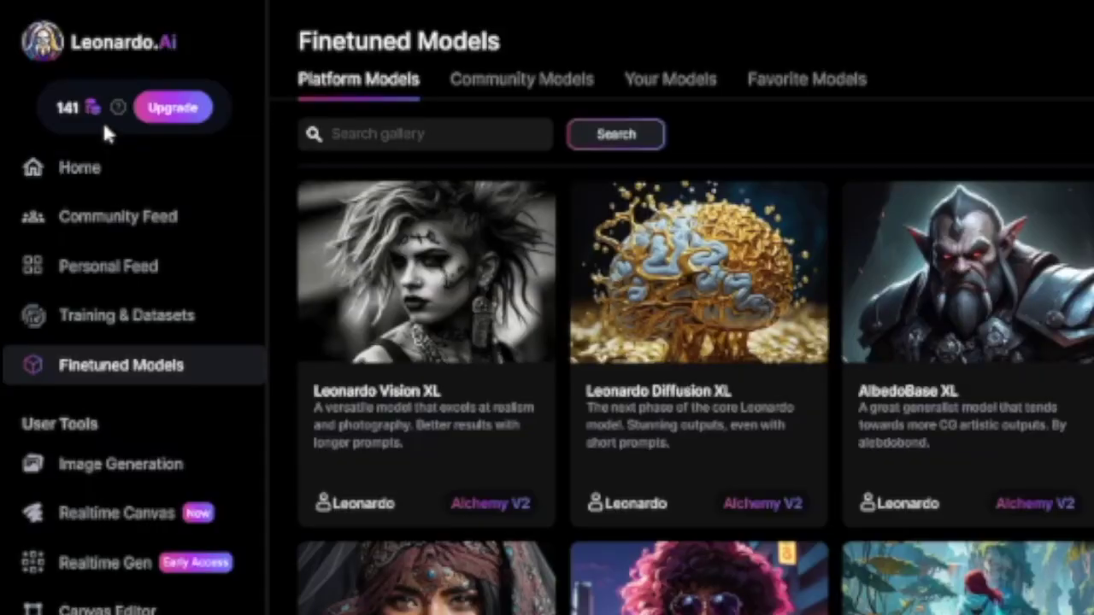
{"action": "mouse_move", "coordinate": [117, 112]}
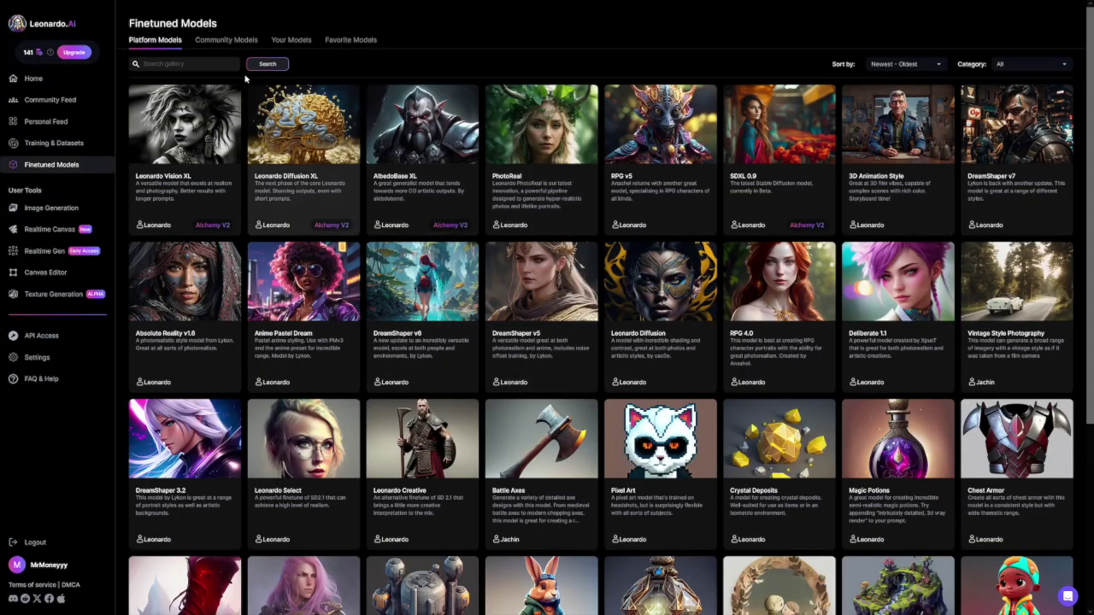
- Browse the community models and examine the details of The Prince's Lost Toys model
{"action": "left_click", "coordinate": [235, 42]}
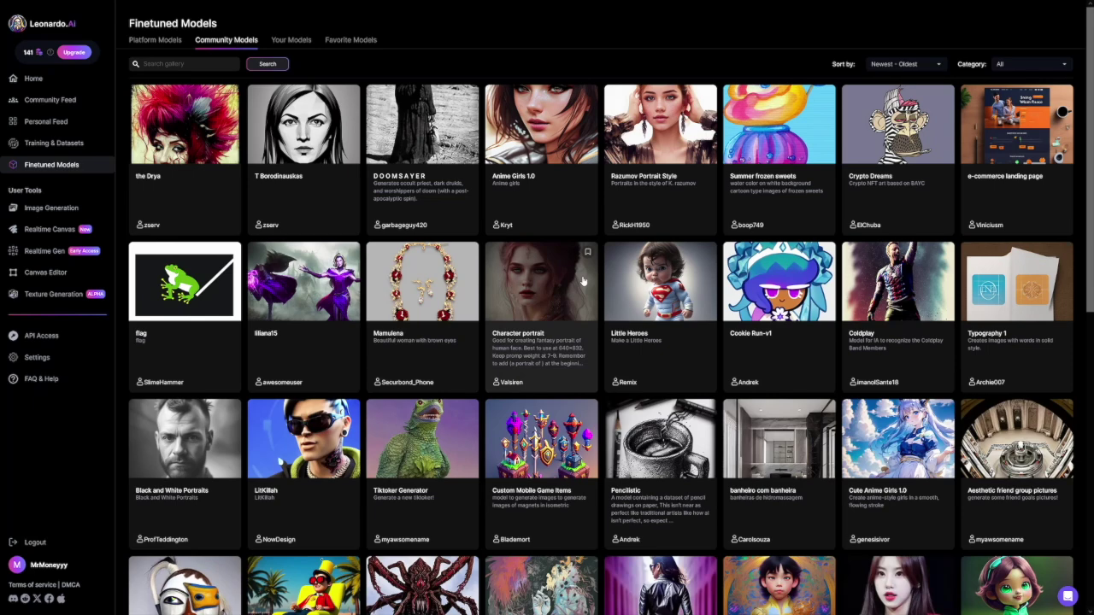
{"action": "scroll", "coordinate": [460, 317], "scroll_direction": "down", "scroll_amount": 3}
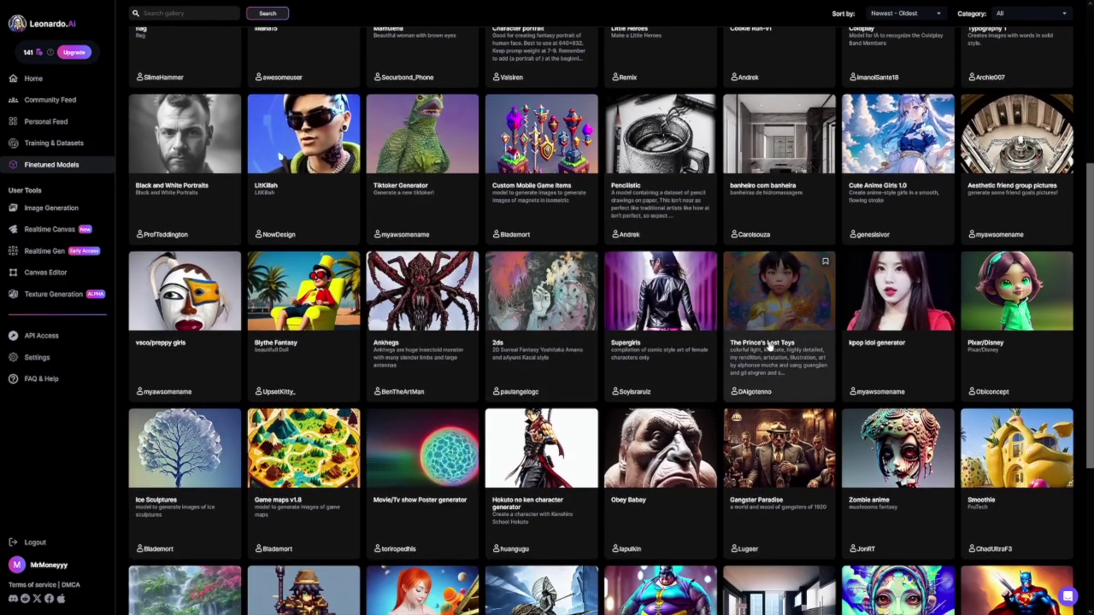
{"action": "left_click", "coordinate": [769, 342]}
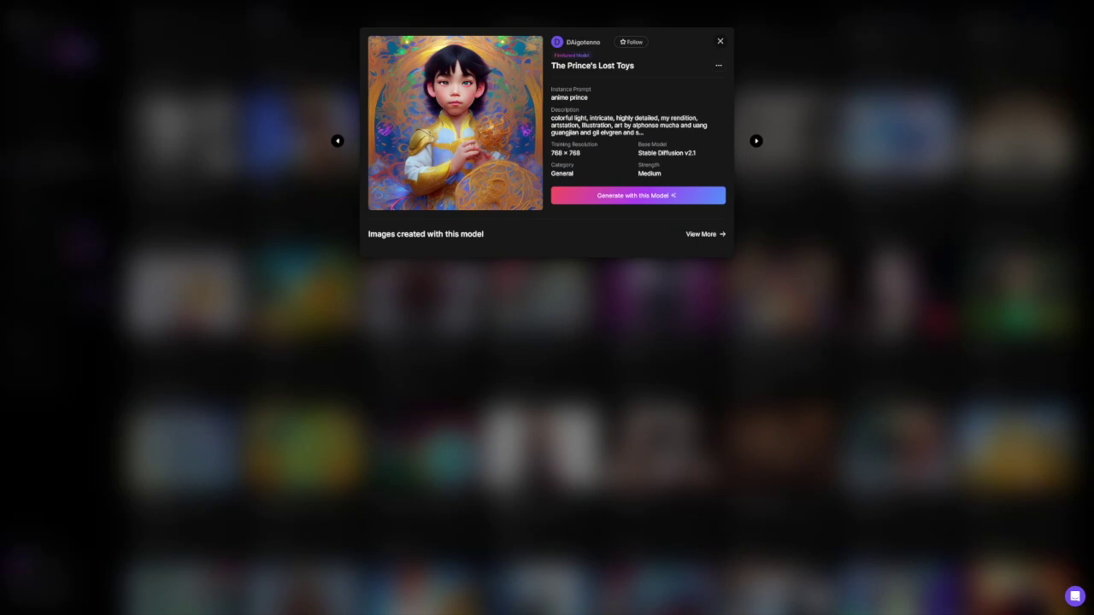
{"action": "left_click", "coordinate": [486, 240]}
{"action": "left_click", "coordinate": [703, 234]}
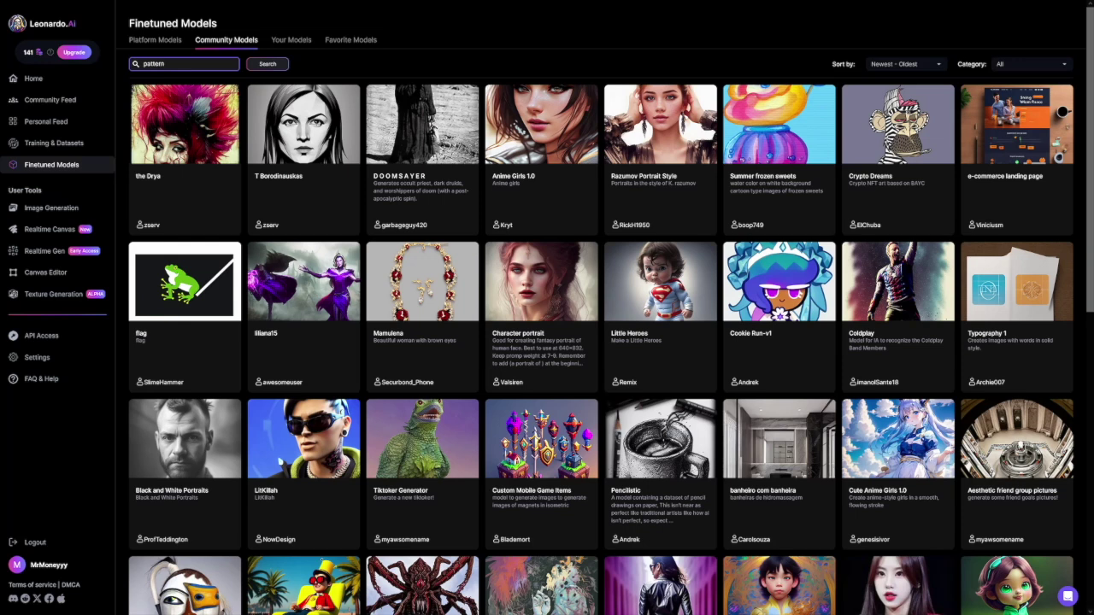
- Search the community models for "pattern" and open the full page of the Memphis Patterns V2 model
{"action": "type", "text": "pattern"}
{"action": "left_click", "coordinate": [257, 68]}
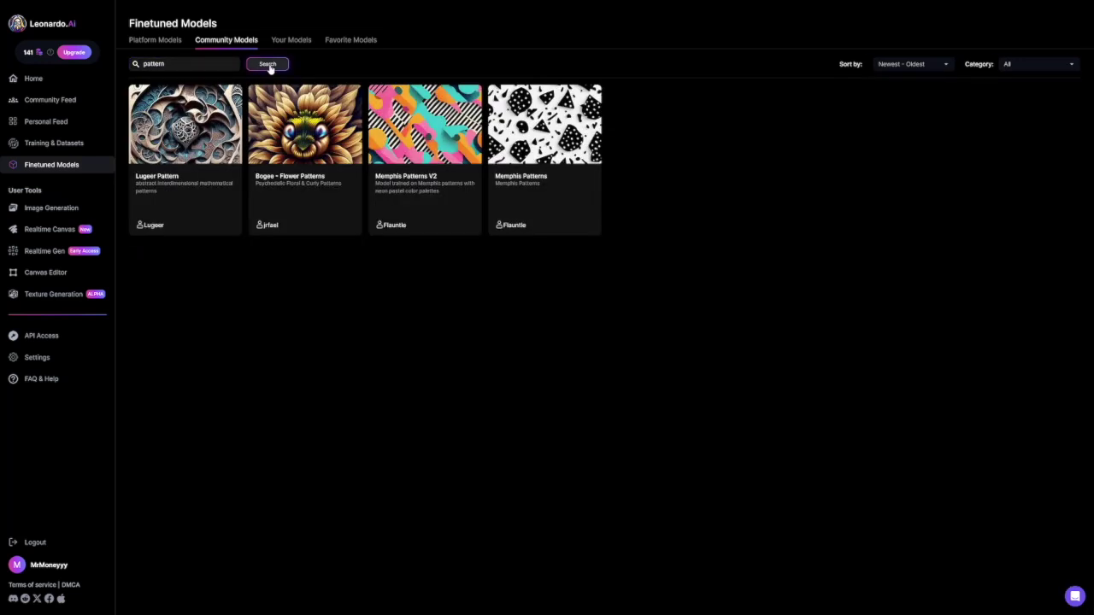
{"action": "left_click", "coordinate": [439, 138]}
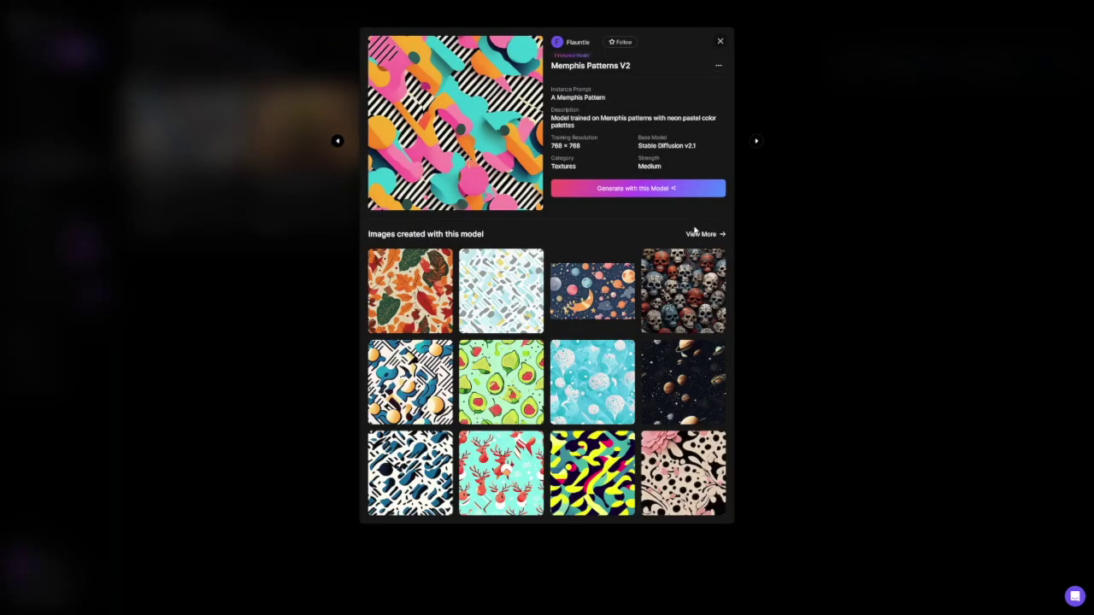
{"action": "left_click", "coordinate": [702, 234]}
- Browse the images made with Memphis Patterns V2 and read the prompts of the blue-and-red pattern and the crosses-and-hearts pattern
{"action": "scroll", "coordinate": [709, 234], "scroll_direction": "down", "scroll_amount": 3}
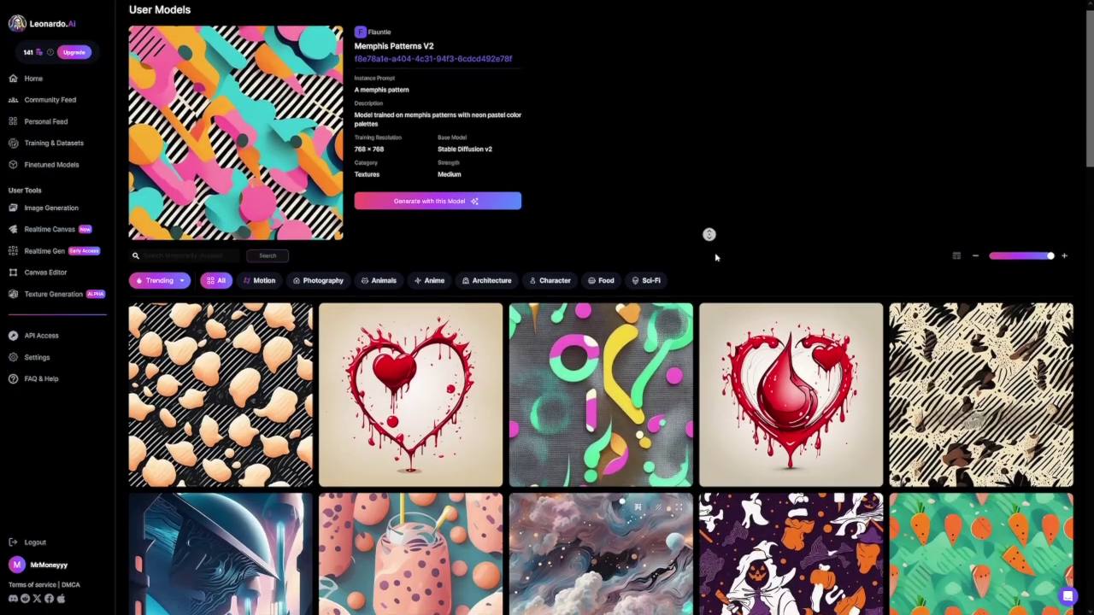
{"action": "scroll", "coordinate": [714, 253], "scroll_direction": "down", "scroll_amount": 4}
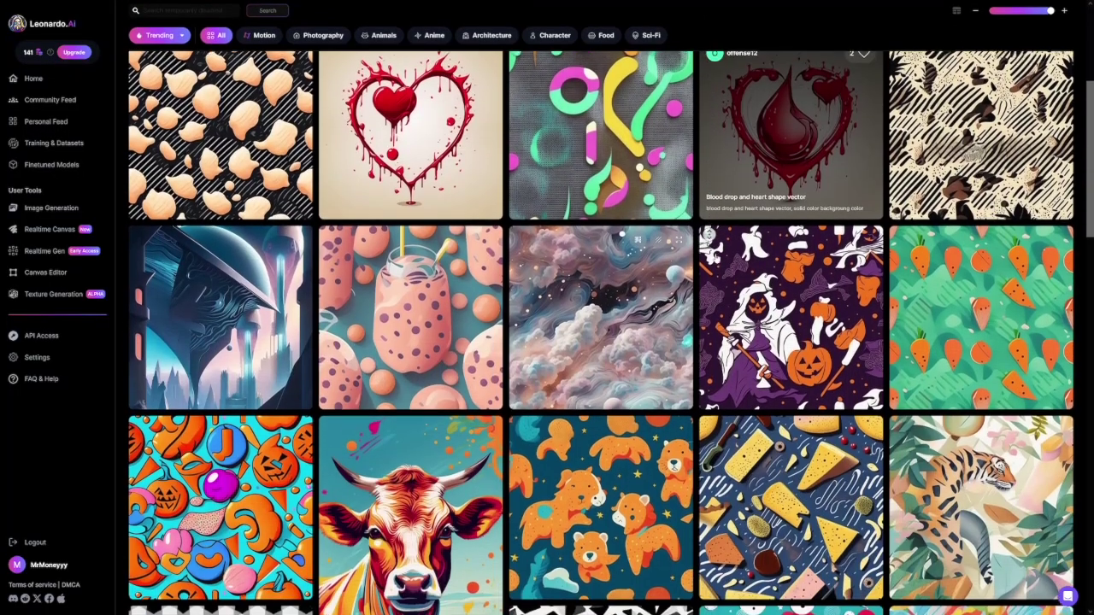
{"action": "scroll", "coordinate": [715, 253], "scroll_direction": "down", "scroll_amount": 4}
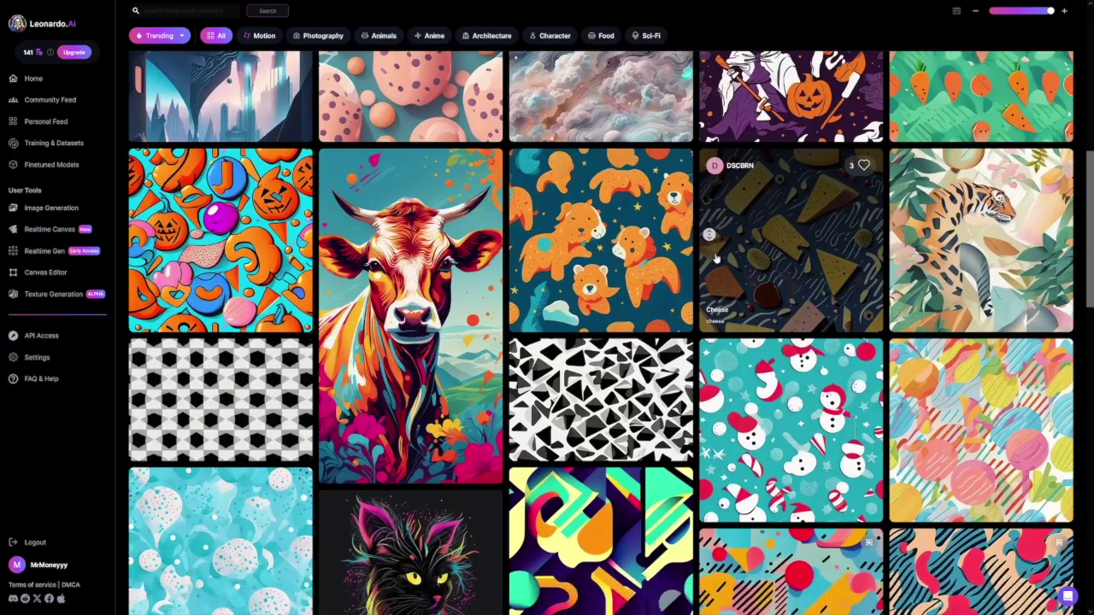
{"action": "scroll", "coordinate": [715, 253], "scroll_direction": "down", "scroll_amount": 2}
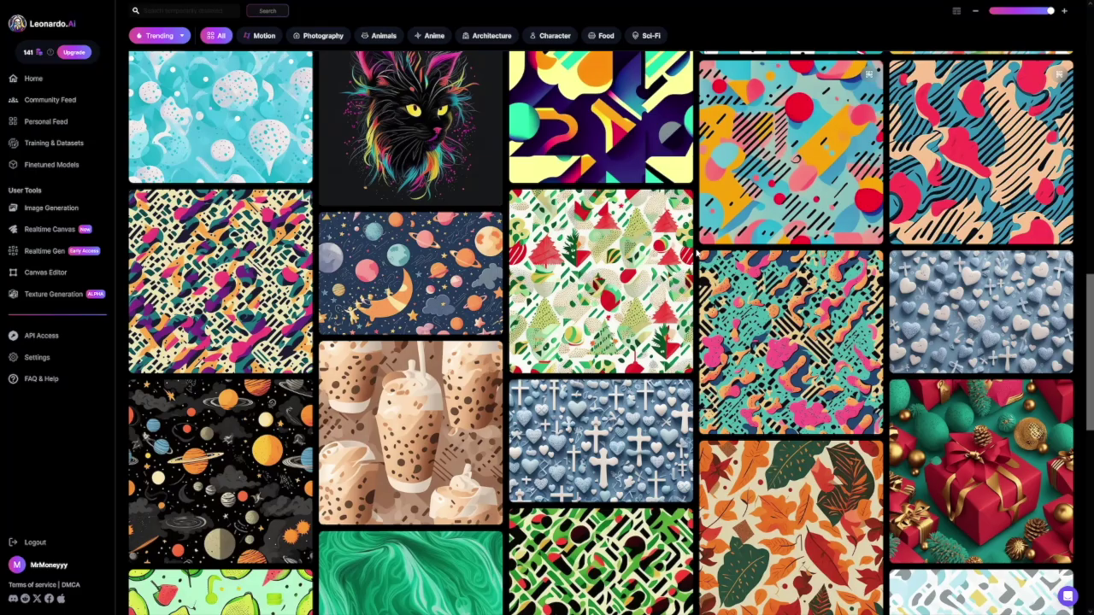
{"action": "left_click", "coordinate": [842, 152]}
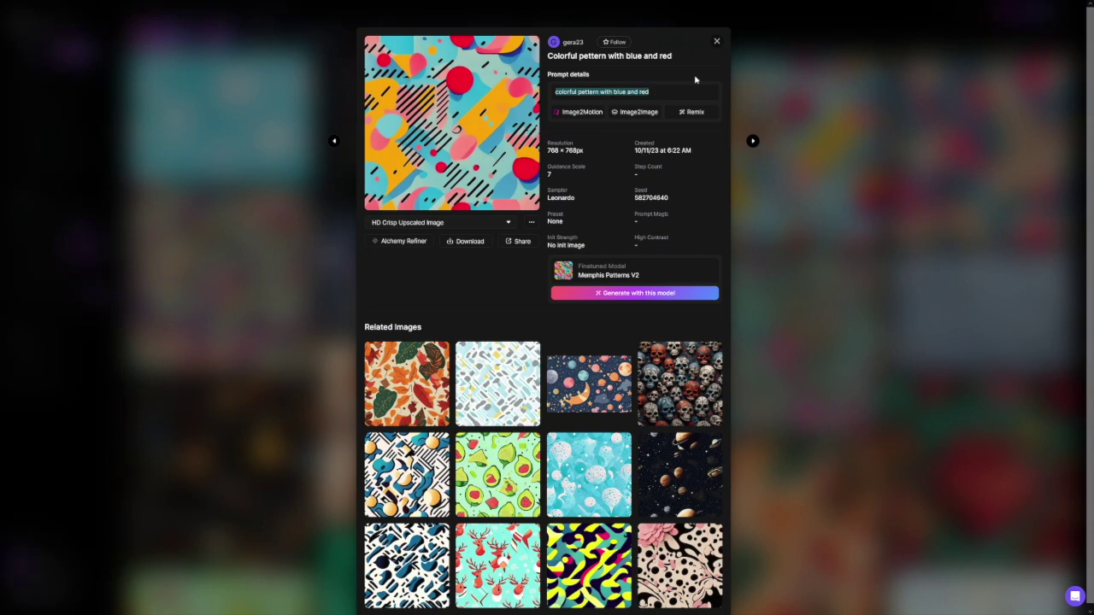
{"action": "key", "text": "Right"}
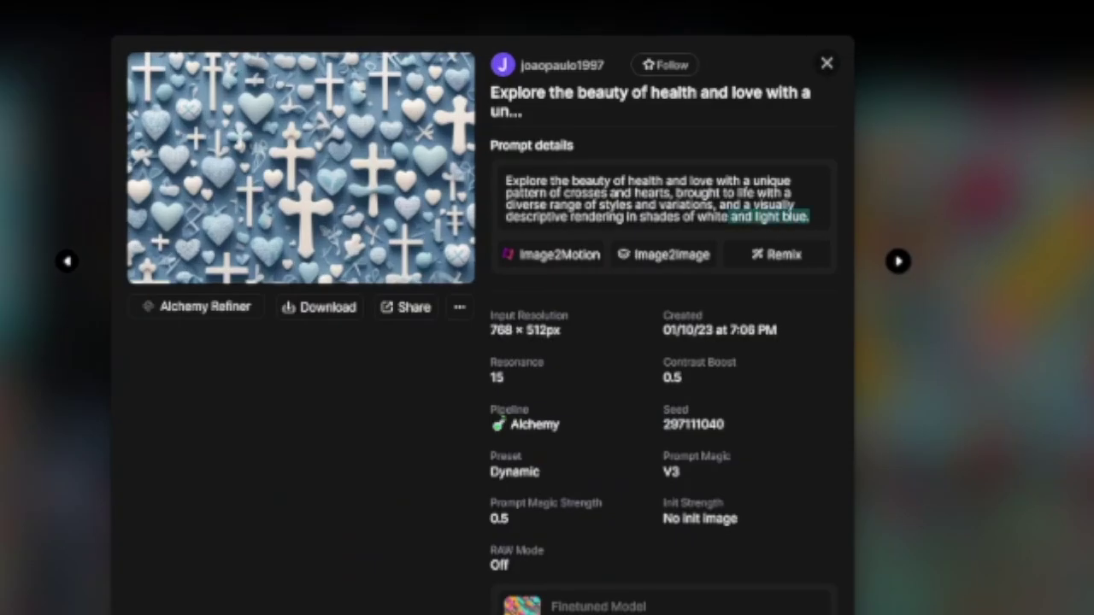
{"action": "left_click_drag", "start_coordinate": [729, 217], "coordinate": [513, 181]}
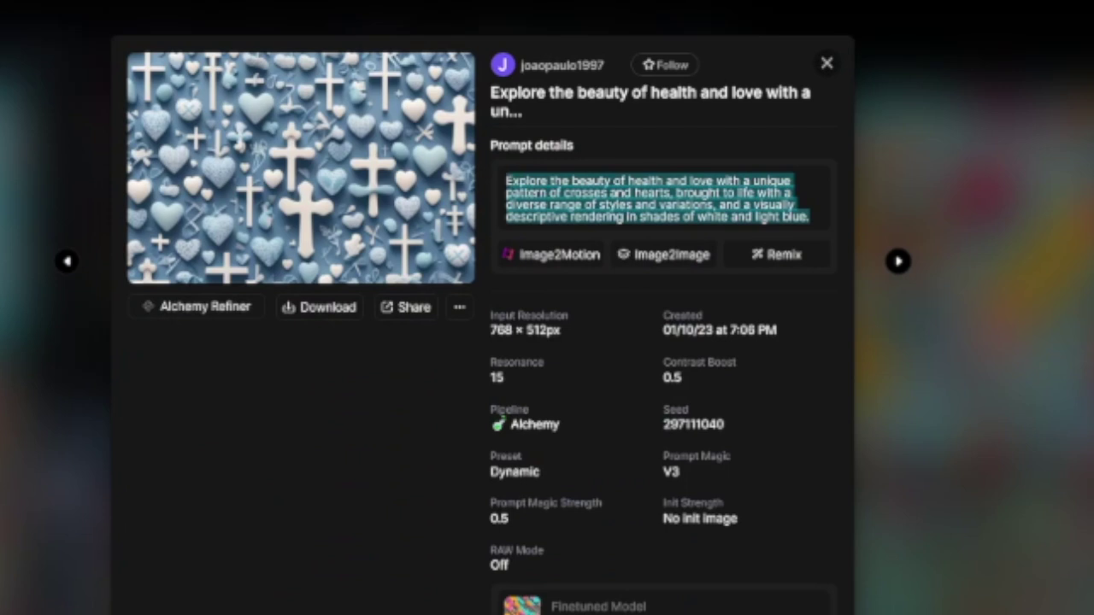
{"action": "left_click", "coordinate": [537, 161]}
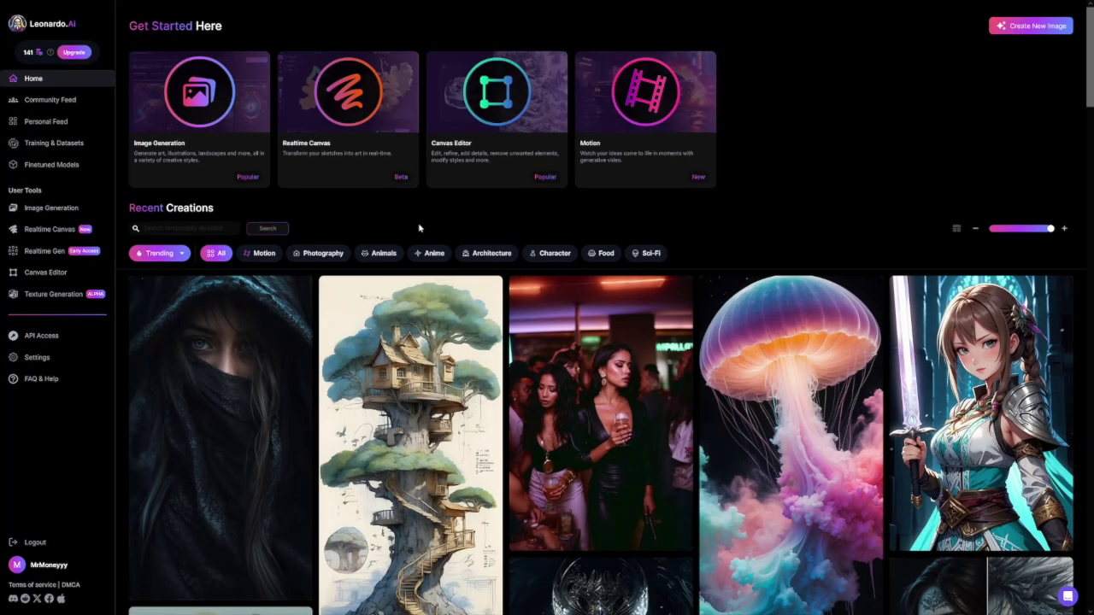
- Open the Image Generation tool and view the earlier orange-rose pattern with yellow leaves enlarged
{"action": "left_click", "coordinate": [204, 134]}
{"action": "scroll", "coordinate": [571, 302], "scroll_direction": "down", "scroll_amount": 2}
{"action": "scroll", "coordinate": [571, 301], "scroll_direction": "up", "scroll_amount": 2}
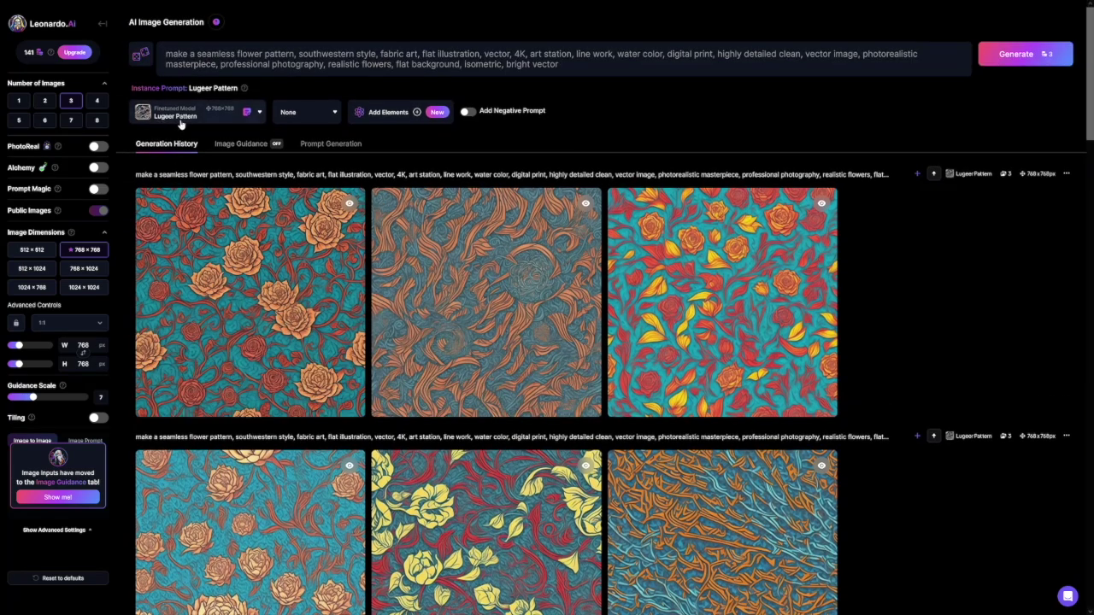
{"action": "left_click", "coordinate": [708, 317]}
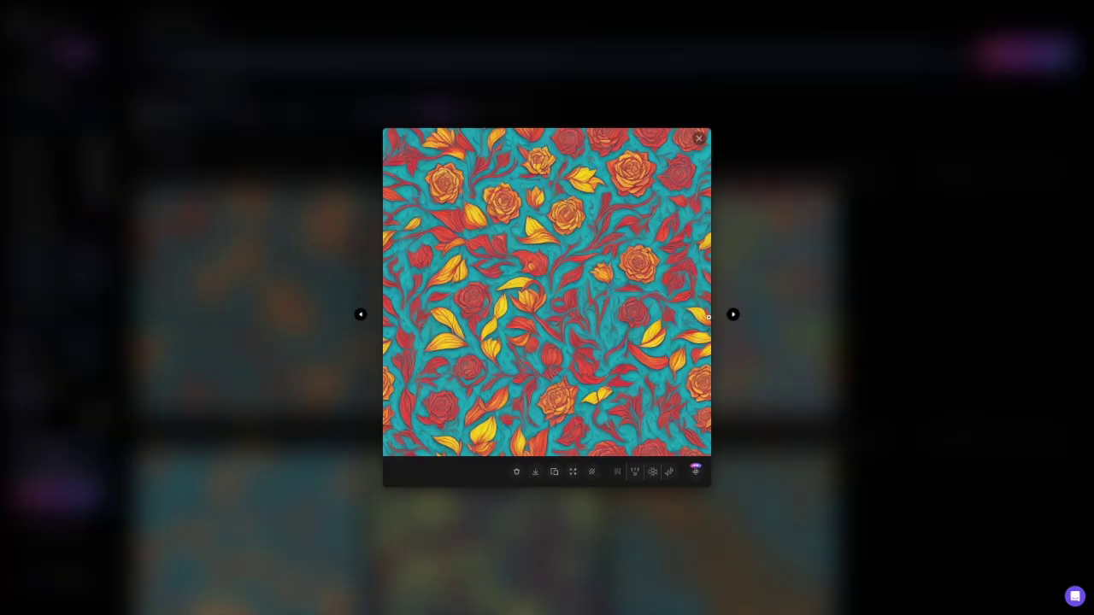
{"action": "left_click", "coordinate": [814, 243]}
- Turn on Tiling and generate three 768 × 768 images from the seamless southwestern flower pattern prompt with the Lugeer Pattern model
{"action": "left_click_drag", "start_coordinate": [561, 64], "coordinate": [238, 54]}
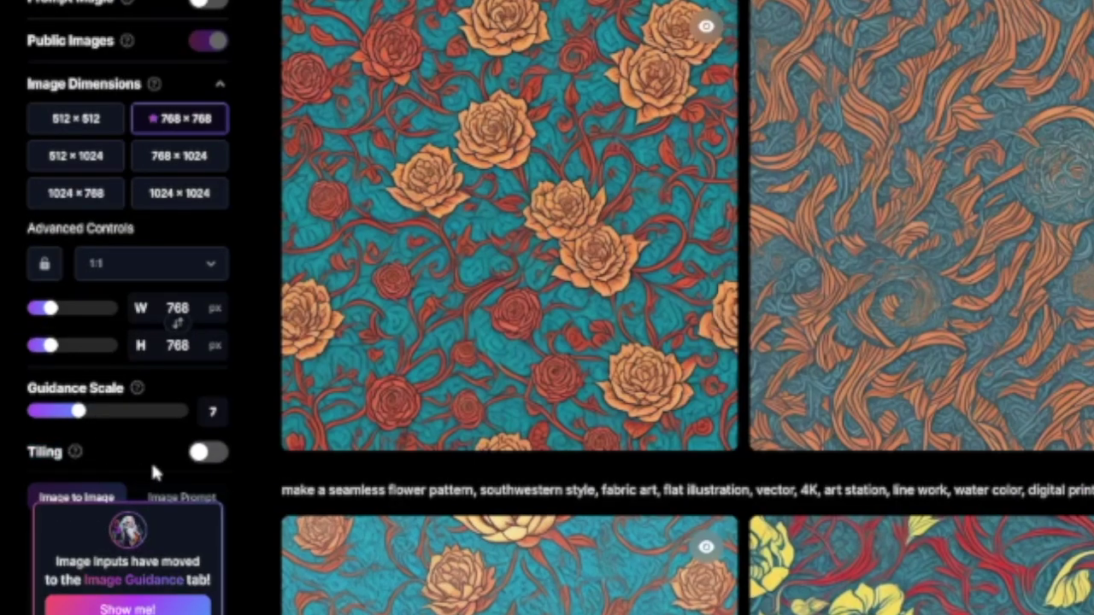
{"action": "left_click", "coordinate": [209, 455]}
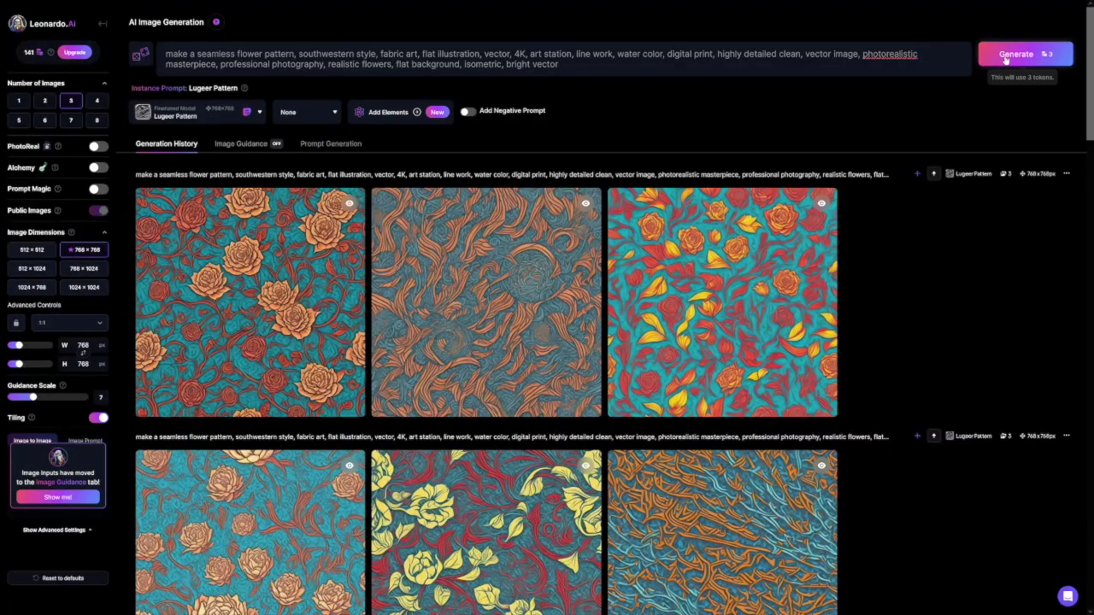
{"action": "left_click", "coordinate": [1008, 54]}
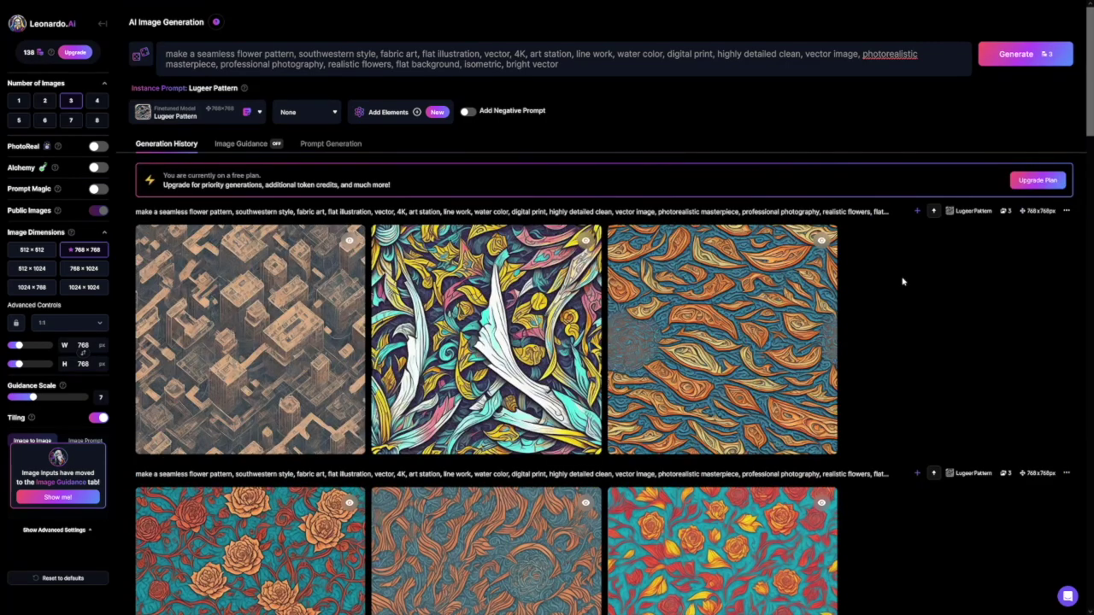
- Compare the new yellow-and-white leaf pattern with the earlier orange-rose pattern by viewing each one enlarged
{"action": "left_click", "coordinate": [500, 319]}
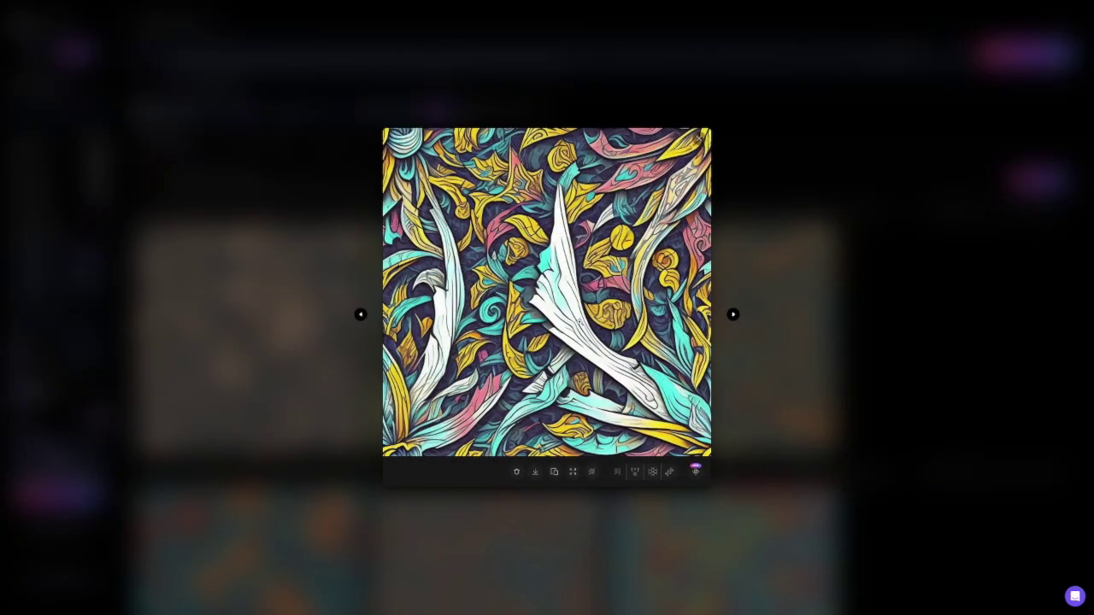
{"action": "left_click", "coordinate": [885, 311]}
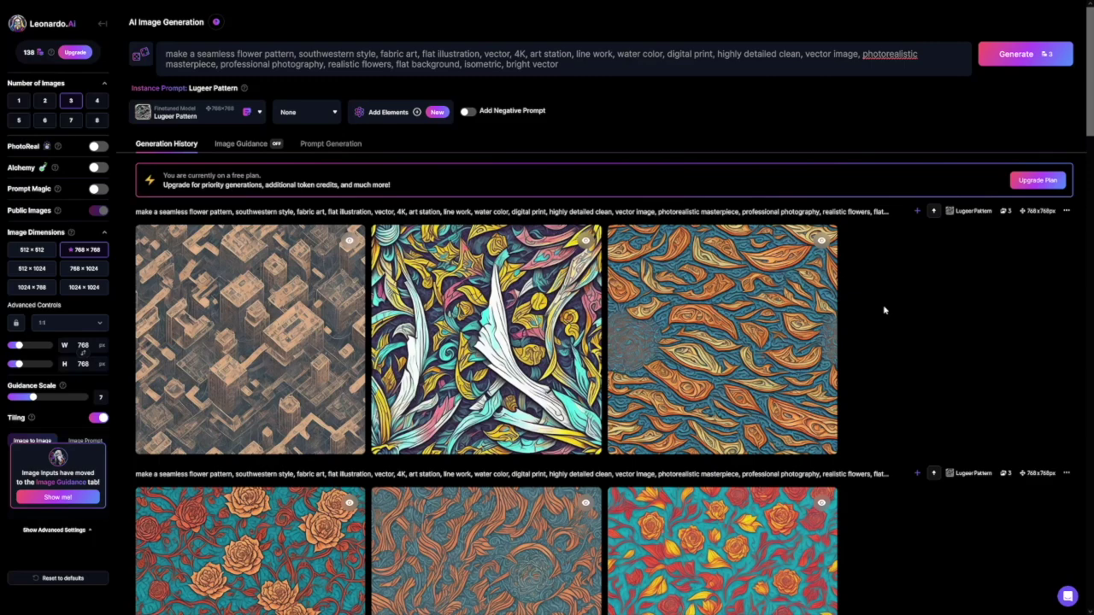
{"action": "scroll", "coordinate": [885, 310], "scroll_direction": "down", "scroll_amount": 2}
{"action": "left_click", "coordinate": [716, 405]}
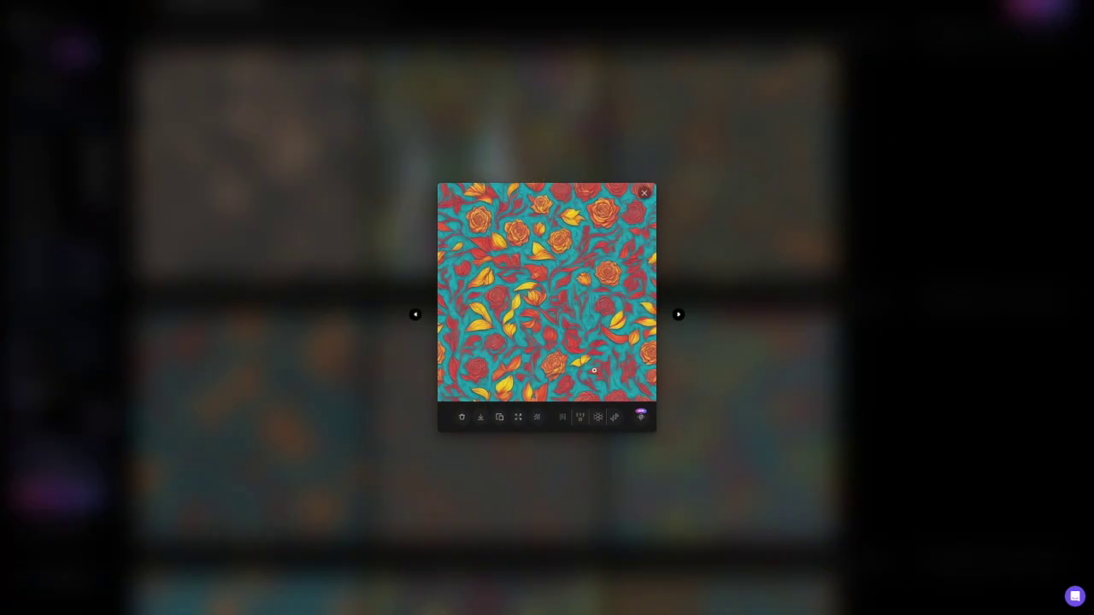
{"action": "key", "text": "Escape"}
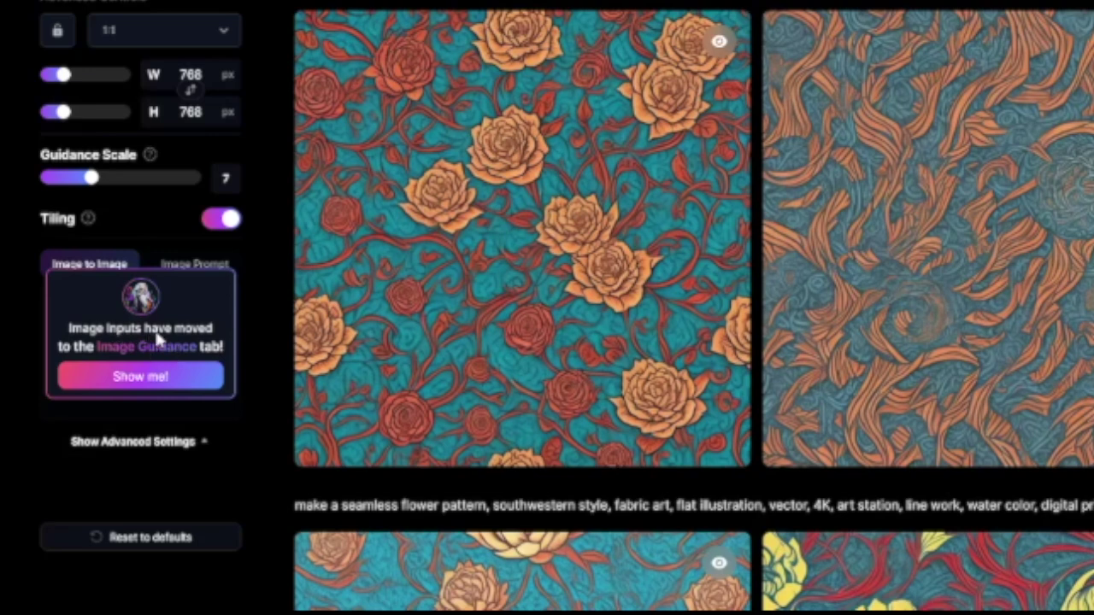
- Add the teal pattern with orange roses and yellow leaves as the Image to Image source under Image Guidance
{"action": "left_click", "coordinate": [152, 380]}
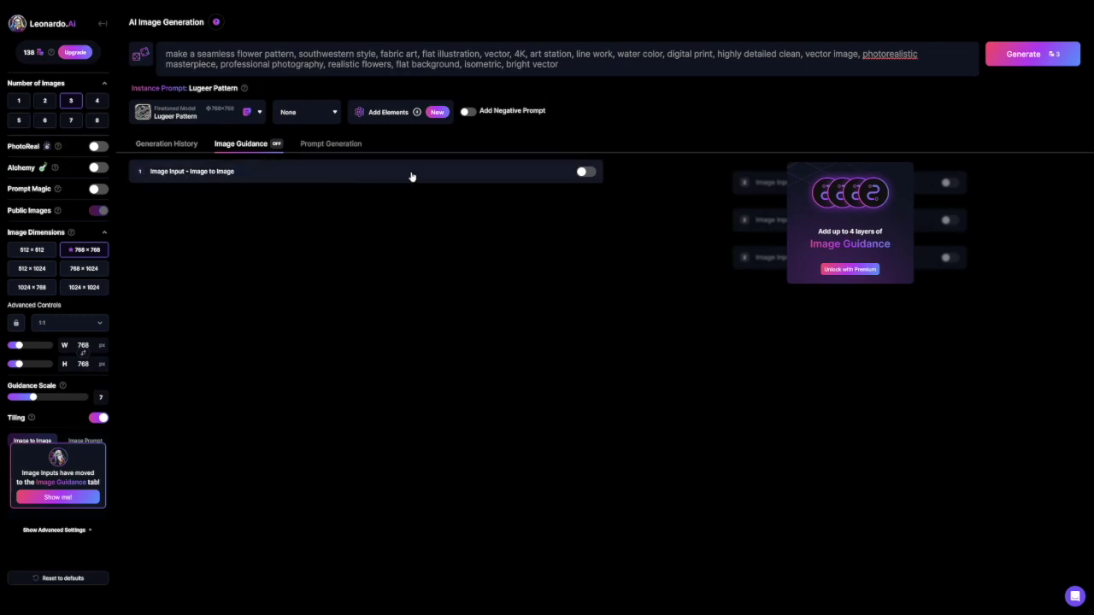
{"action": "left_click", "coordinate": [585, 172]}
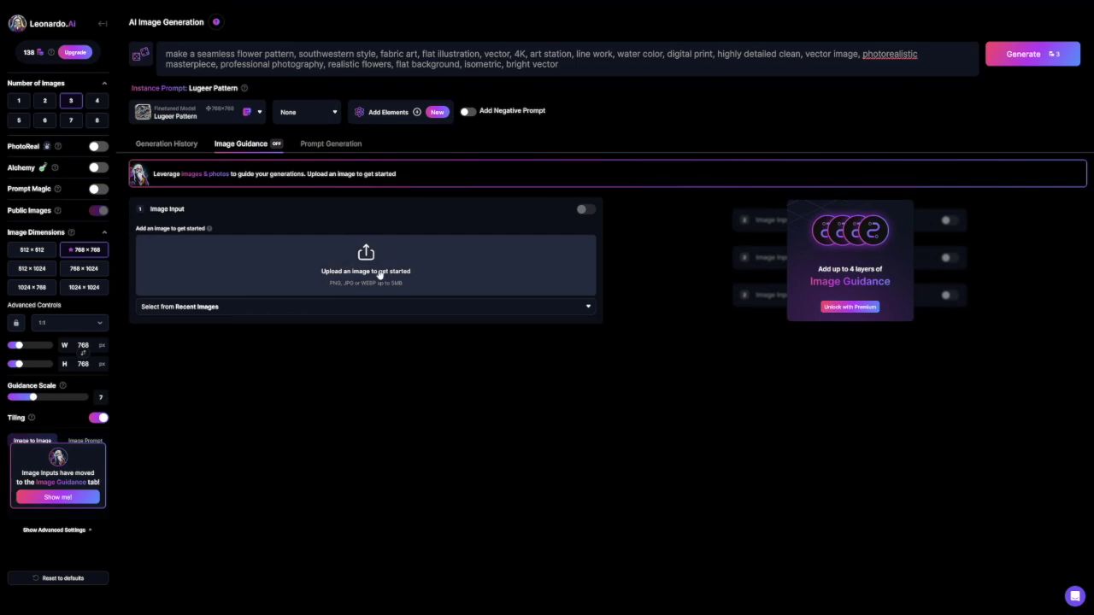
{"action": "left_click", "coordinate": [374, 273]}
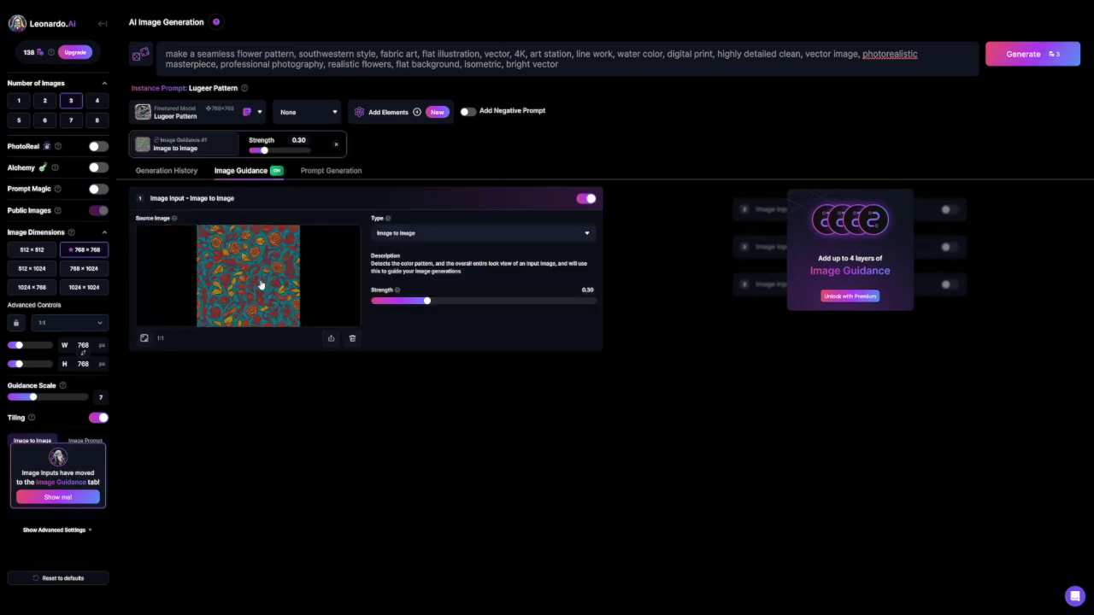
- Set the image guidance strength to 0.20, generate three guided pattern images and show them in the generation history
{"action": "left_click_drag", "start_coordinate": [426, 304], "coordinate": [398, 300]}
{"action": "left_click", "coordinate": [176, 173]}
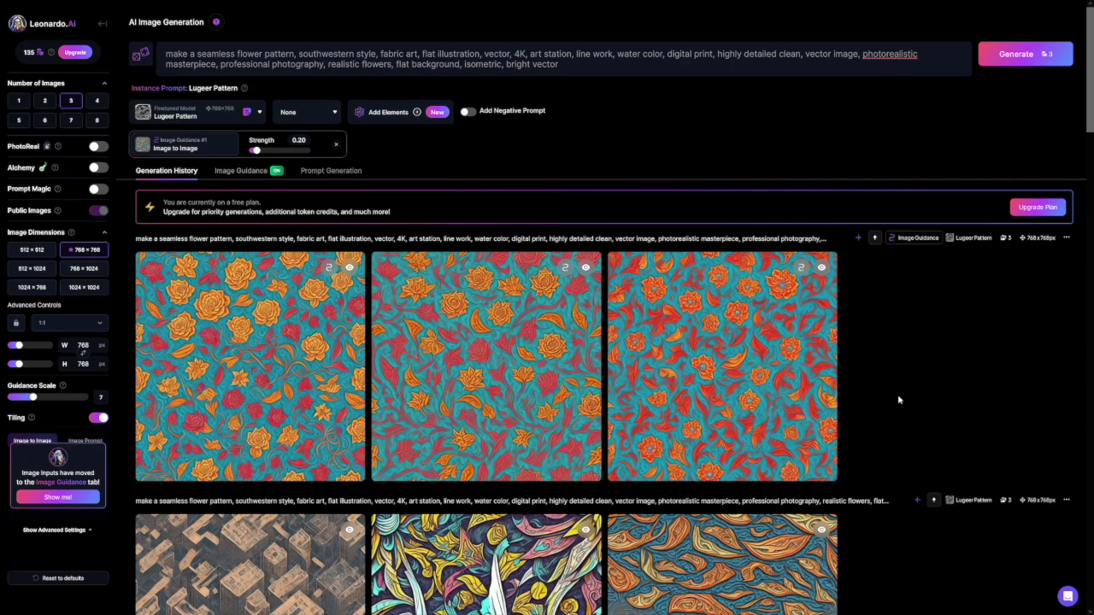
- Enlarge the first guided pattern with orange roses, and upload that pattern as a new work on Redbubble
{"action": "left_click", "coordinate": [248, 376]}
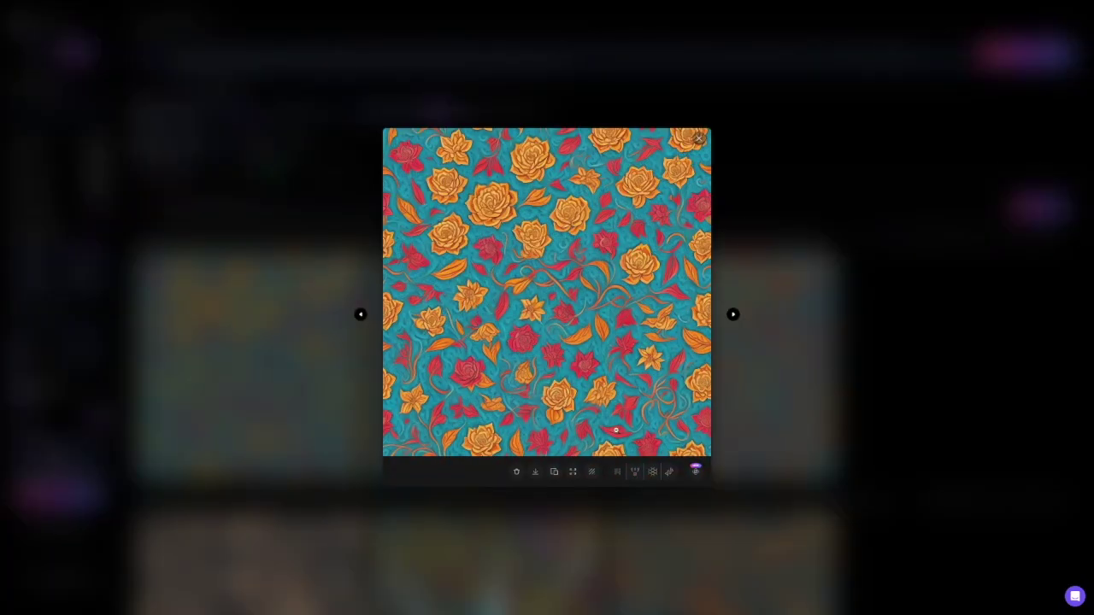
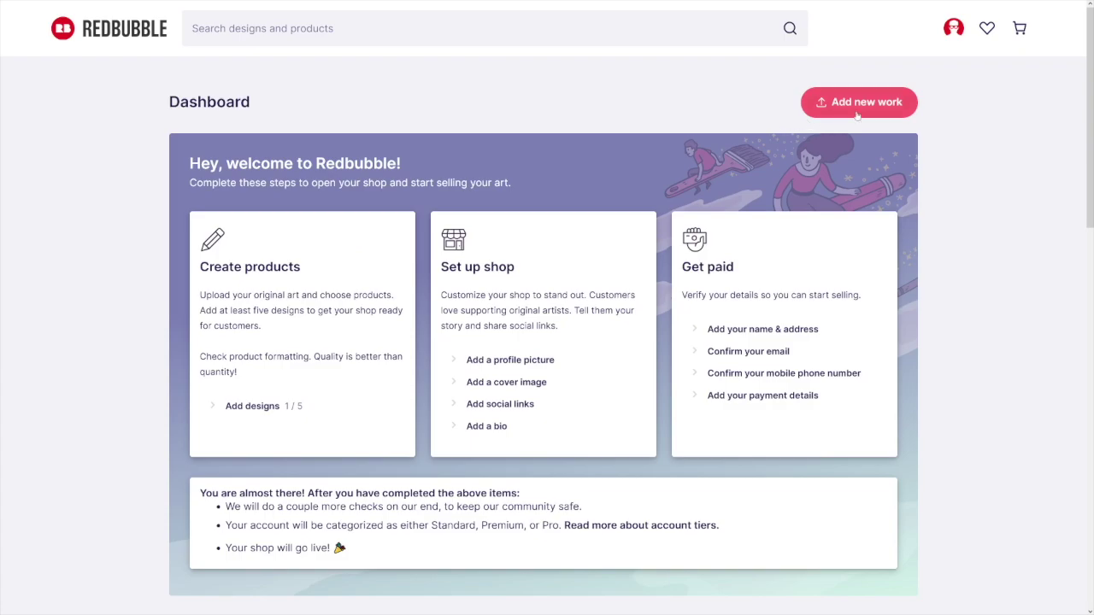
{"action": "left_click", "coordinate": [894, 113]}
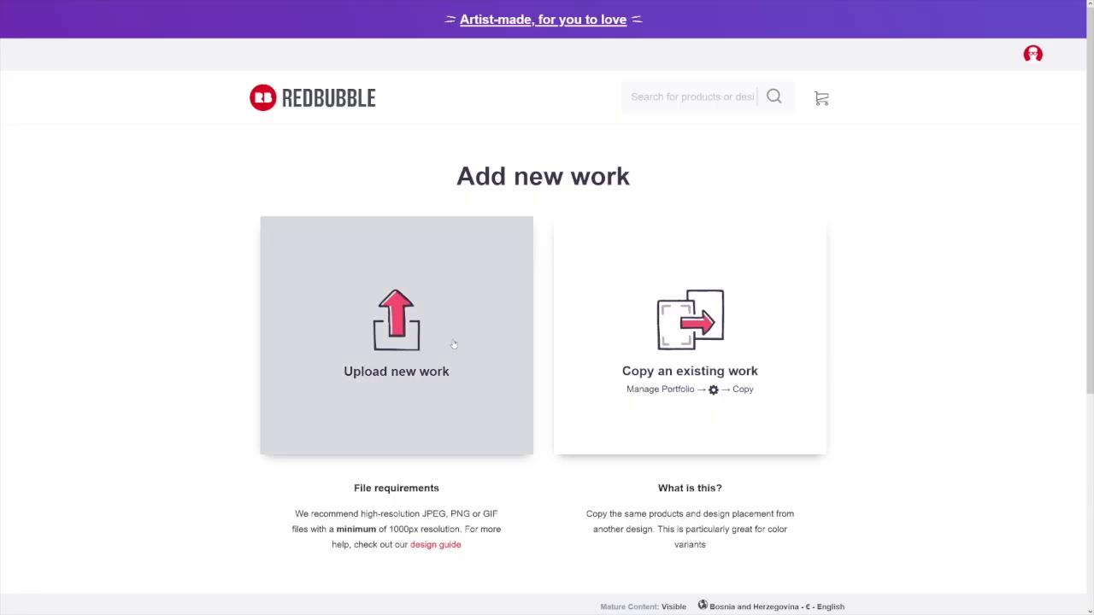
{"action": "left_click", "coordinate": [454, 345]}
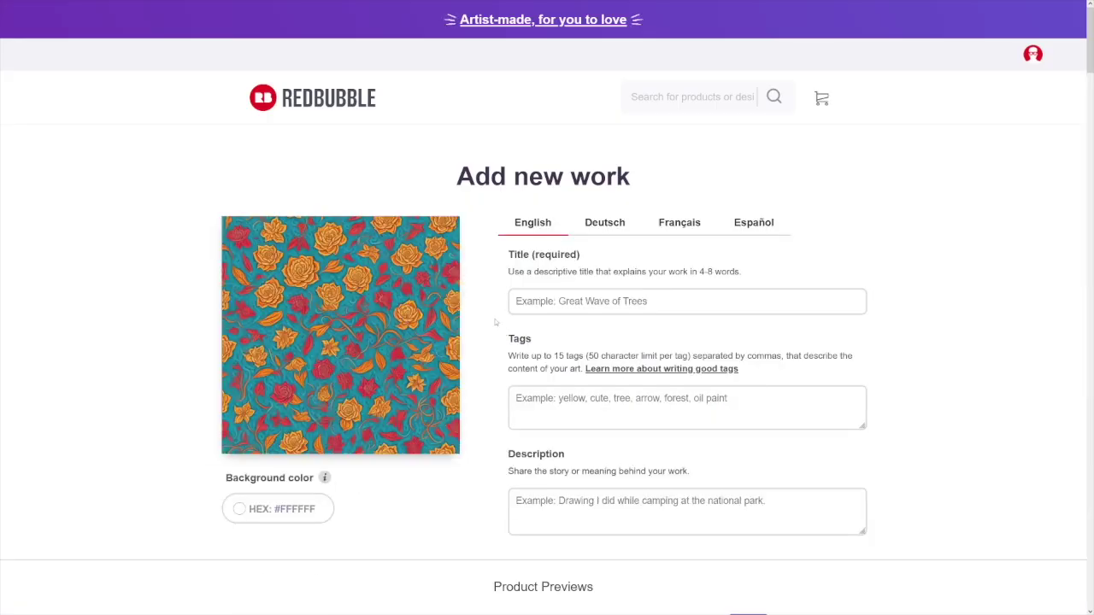
- Enable Phone Cases & Skins among the product previews of the uploaded flower pattern
{"action": "scroll", "coordinate": [497, 311], "scroll_direction": "down", "scroll_amount": 6}
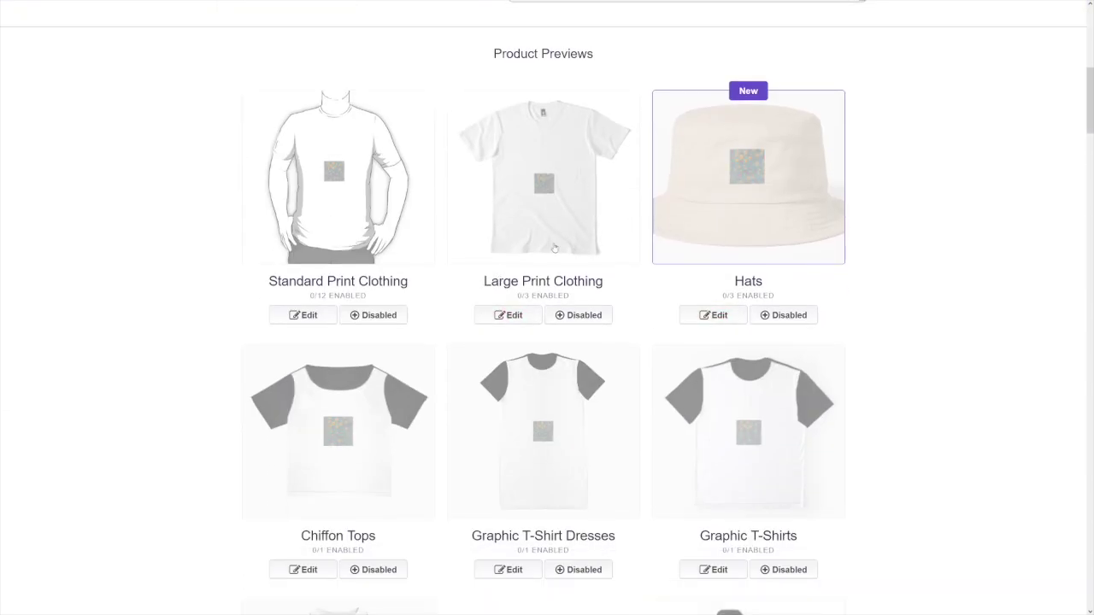
{"action": "scroll", "coordinate": [679, 319], "scroll_direction": "down", "scroll_amount": 20}
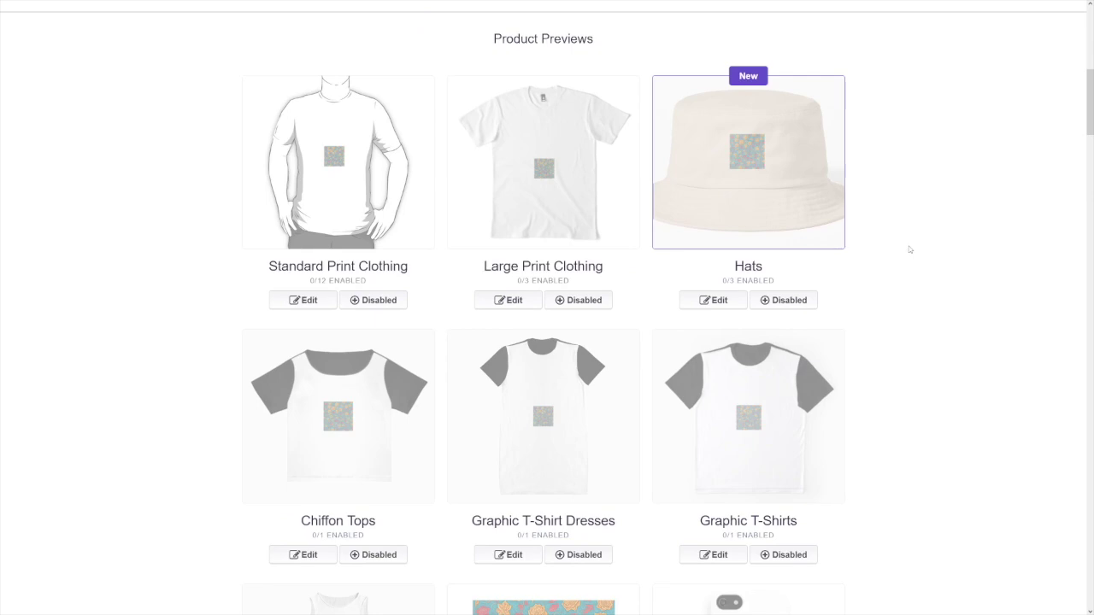
{"action": "scroll", "coordinate": [897, 251], "scroll_direction": "down", "scroll_amount": 5}
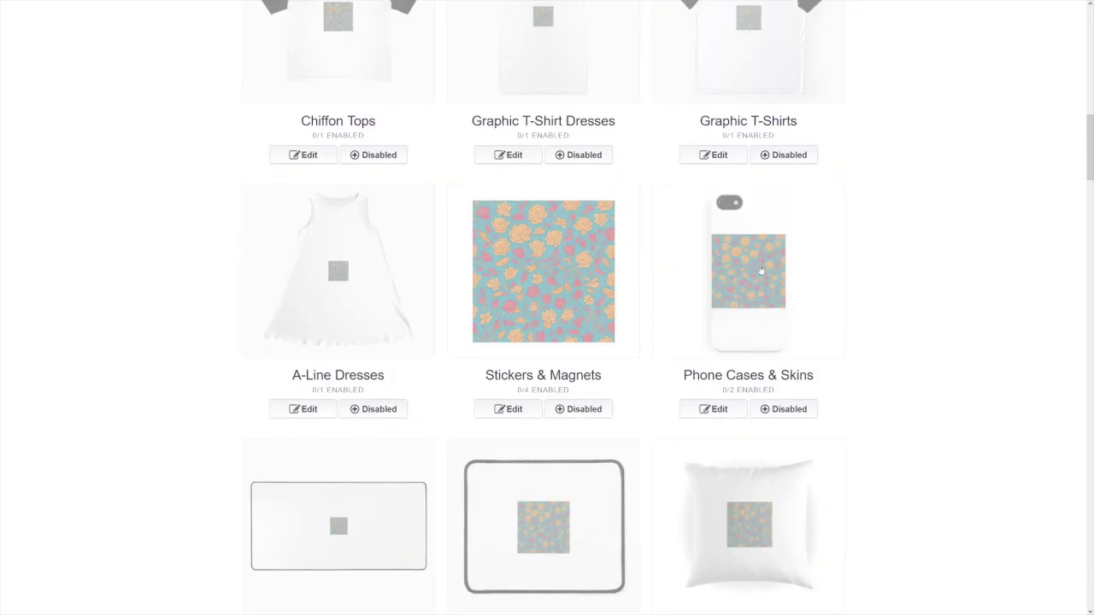
{"action": "scroll", "coordinate": [760, 270], "scroll_direction": "down", "scroll_amount": 2}
{"action": "scroll", "coordinate": [752, 342], "scroll_direction": "down", "scroll_amount": 2}
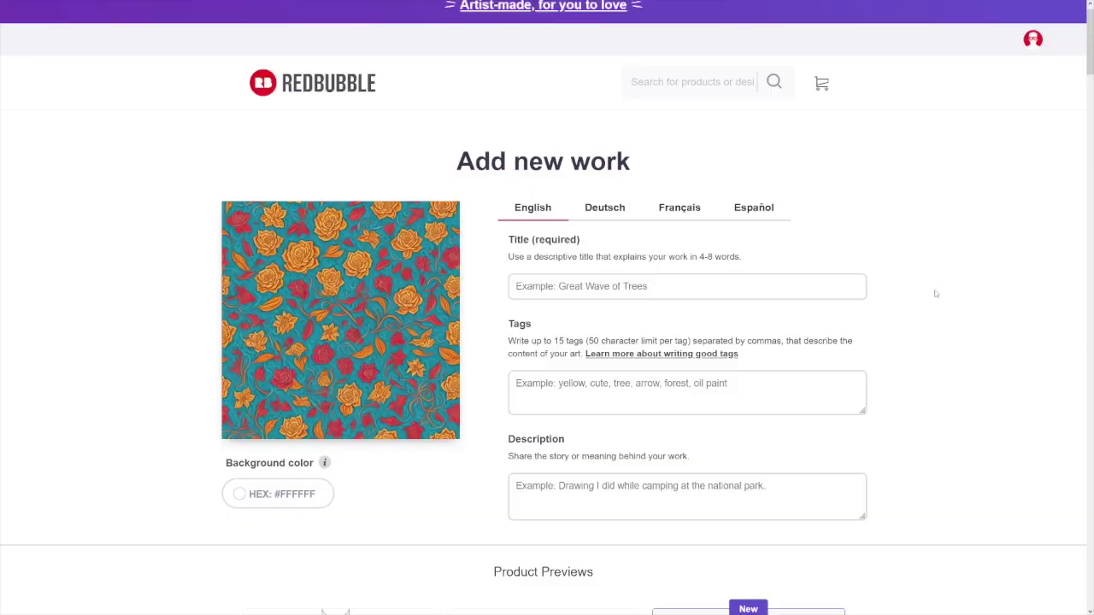
{"action": "scroll", "coordinate": [935, 293], "scroll_direction": "down", "scroll_amount": 10}
{"action": "scroll", "coordinate": [913, 295], "scroll_direction": "up", "scroll_amount": 2}
{"action": "left_click", "coordinate": [784, 411]}
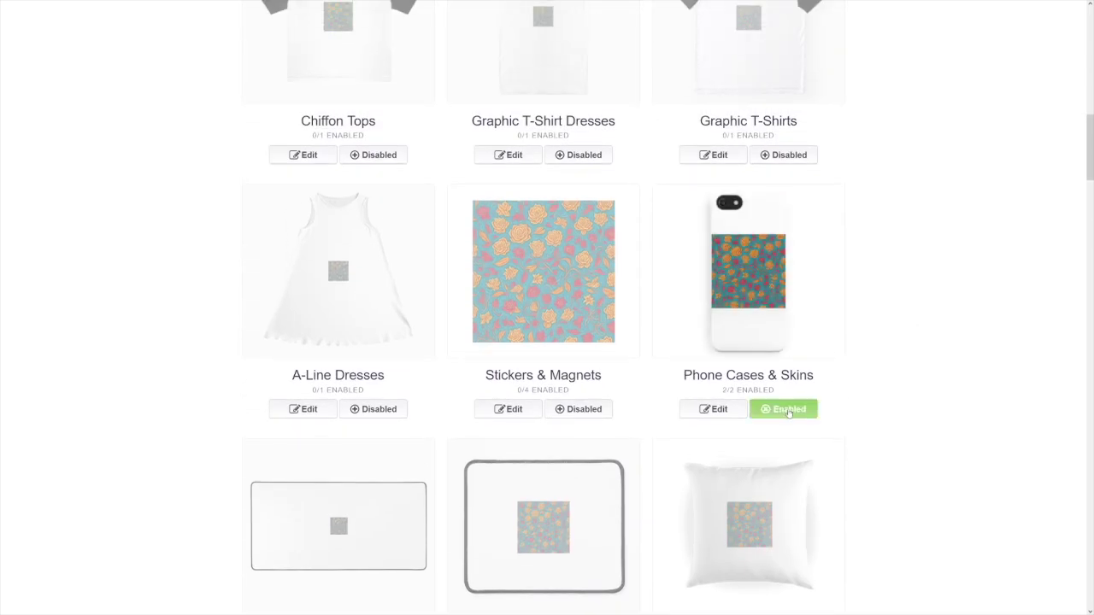
- Fill the Phone Cases & Skins design with the image as a Regular grid pattern and apply the changes
{"action": "left_click", "coordinate": [721, 413]}
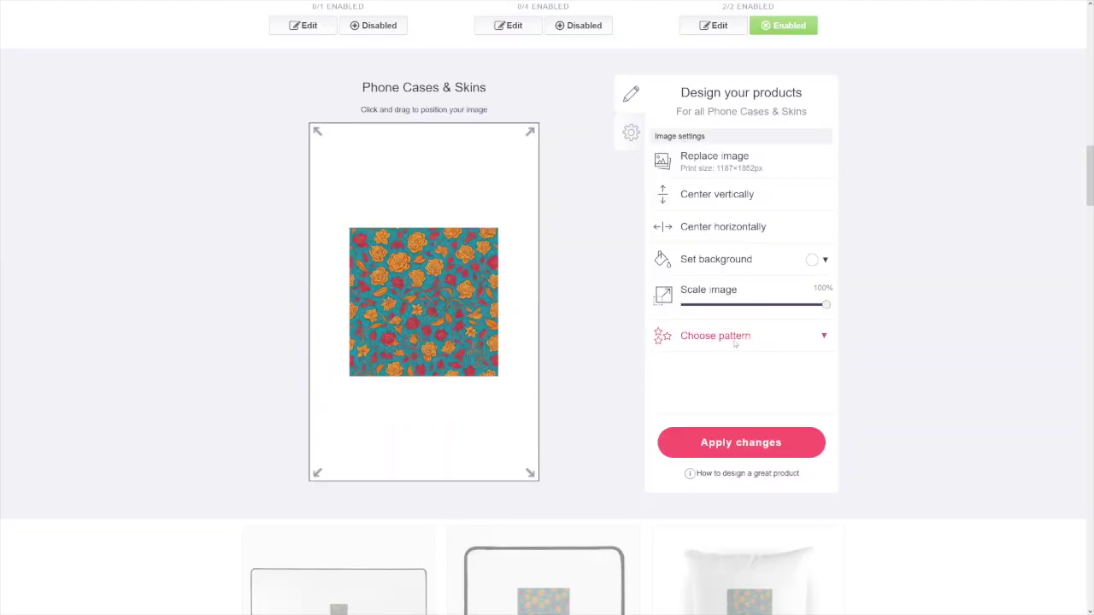
{"action": "left_click", "coordinate": [736, 343]}
{"action": "left_click", "coordinate": [791, 365]}
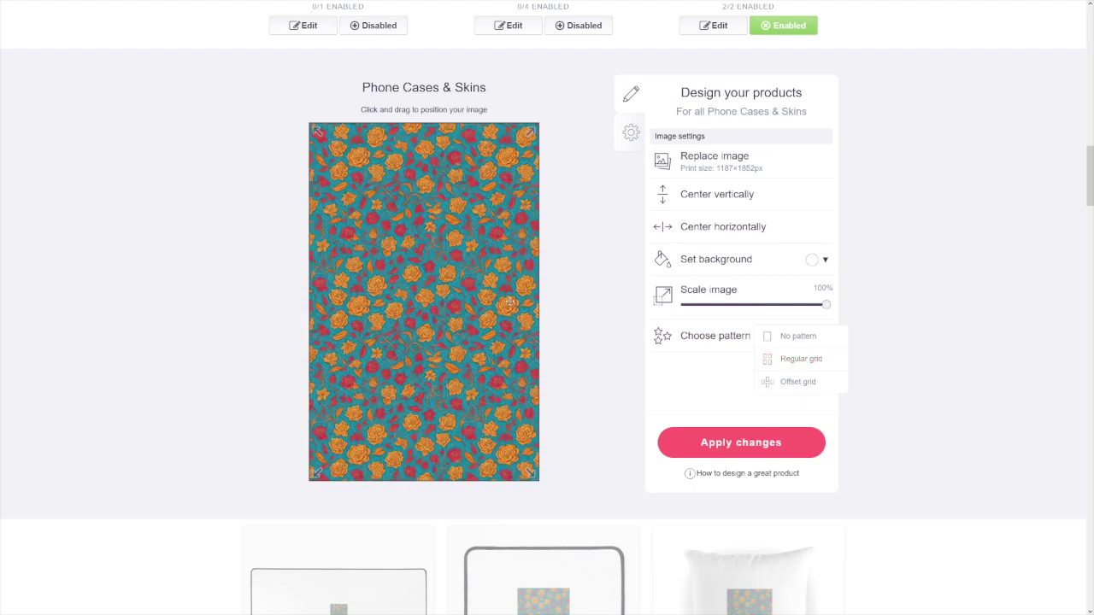
{"action": "left_click", "coordinate": [741, 442]}
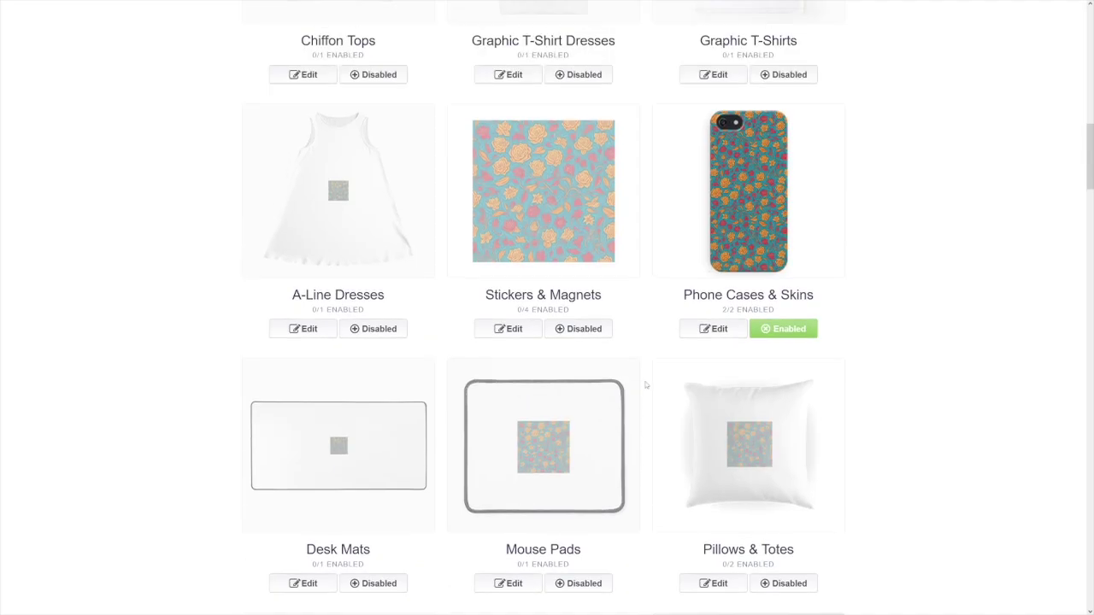
- Try the phone case design with the image scaled to 44% and check the product preview
{"action": "left_click", "coordinate": [776, 320]}
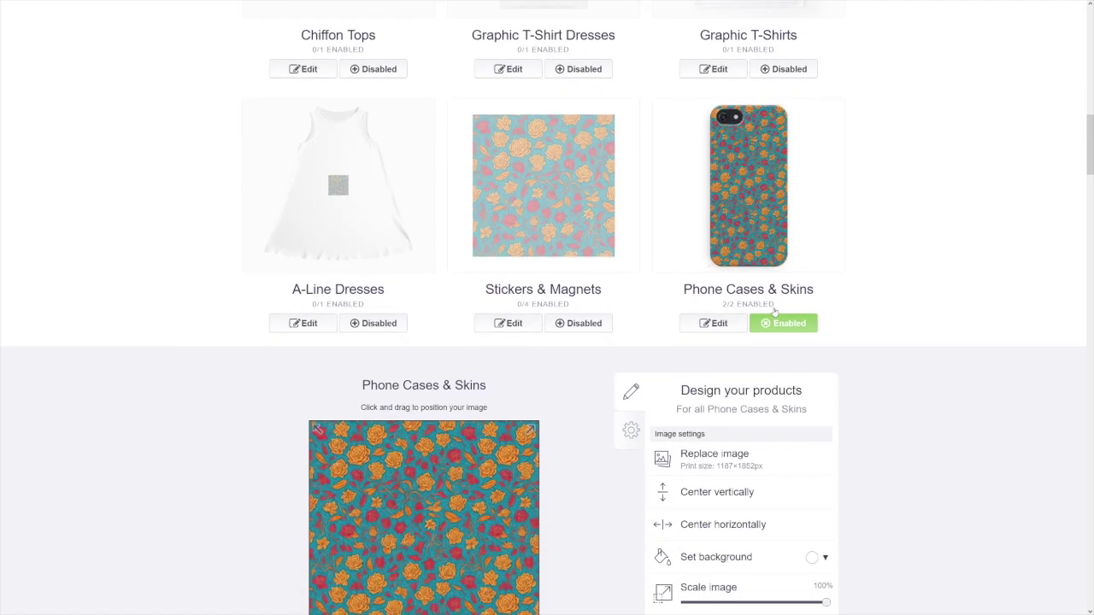
{"action": "scroll", "coordinate": [803, 313], "scroll_direction": "up", "scroll_amount": 1}
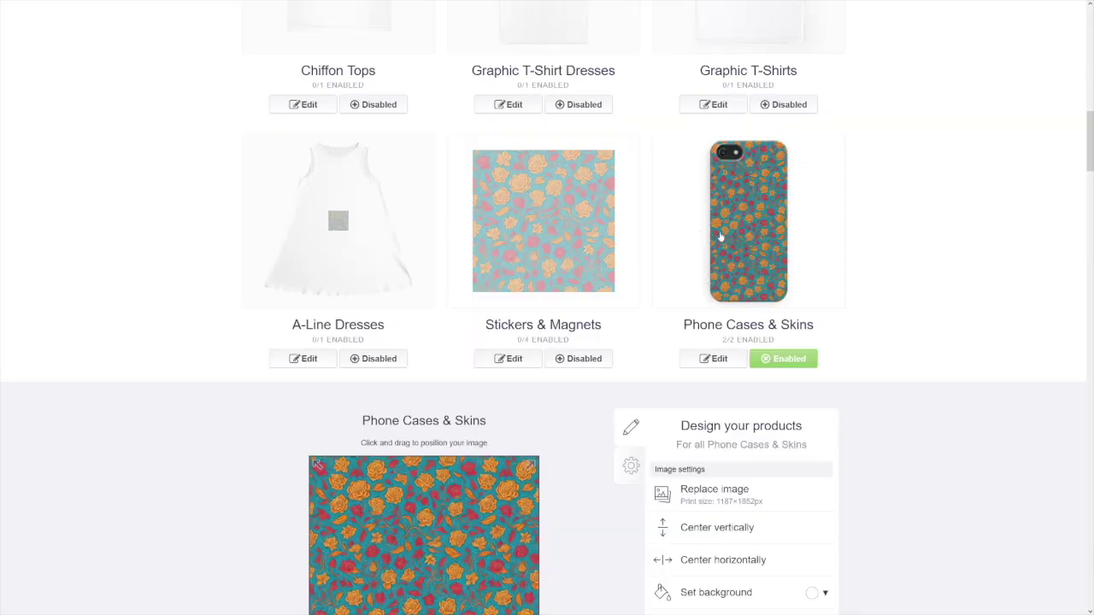
{"action": "scroll", "coordinate": [752, 227], "scroll_direction": "down", "scroll_amount": 2}
{"action": "scroll", "coordinate": [751, 226], "scroll_direction": "down", "scroll_amount": 1}
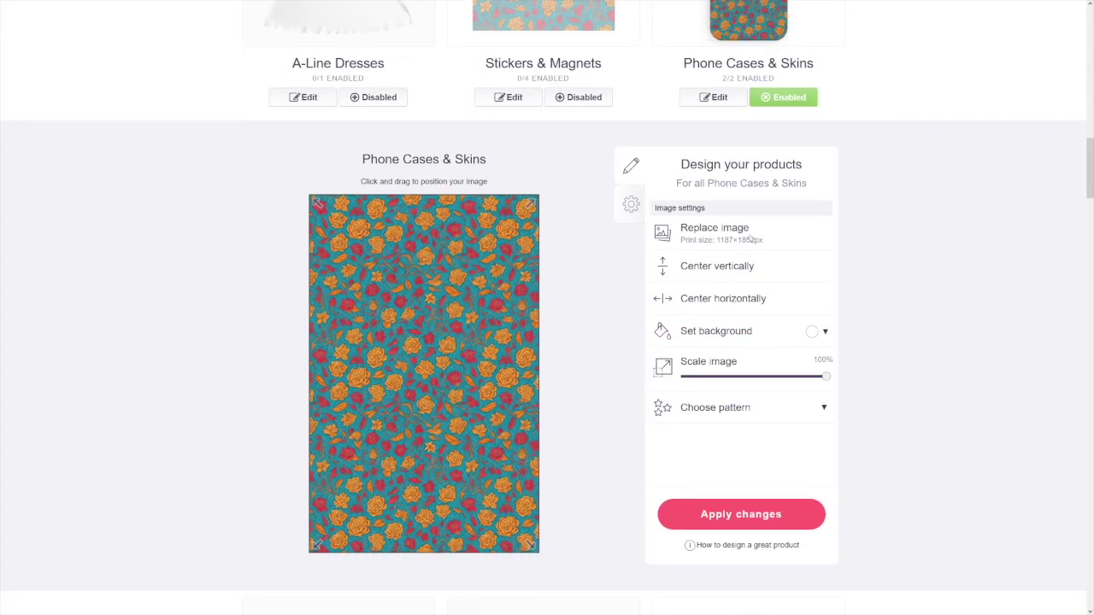
{"action": "left_click", "coordinate": [737, 362]}
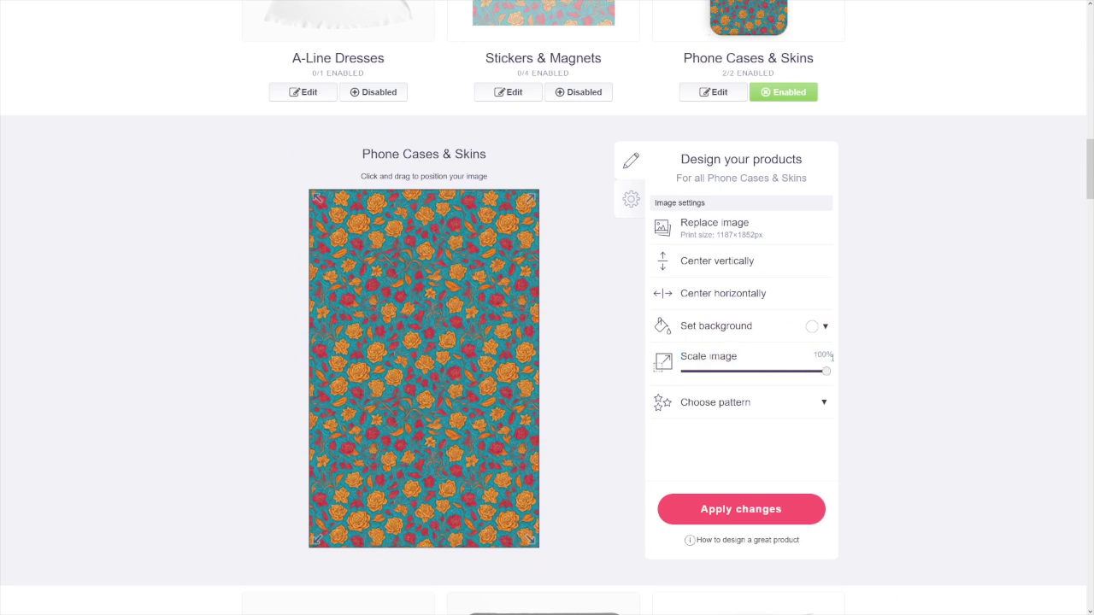
{"action": "left_click_drag", "start_coordinate": [825, 371], "coordinate": [749, 373]}
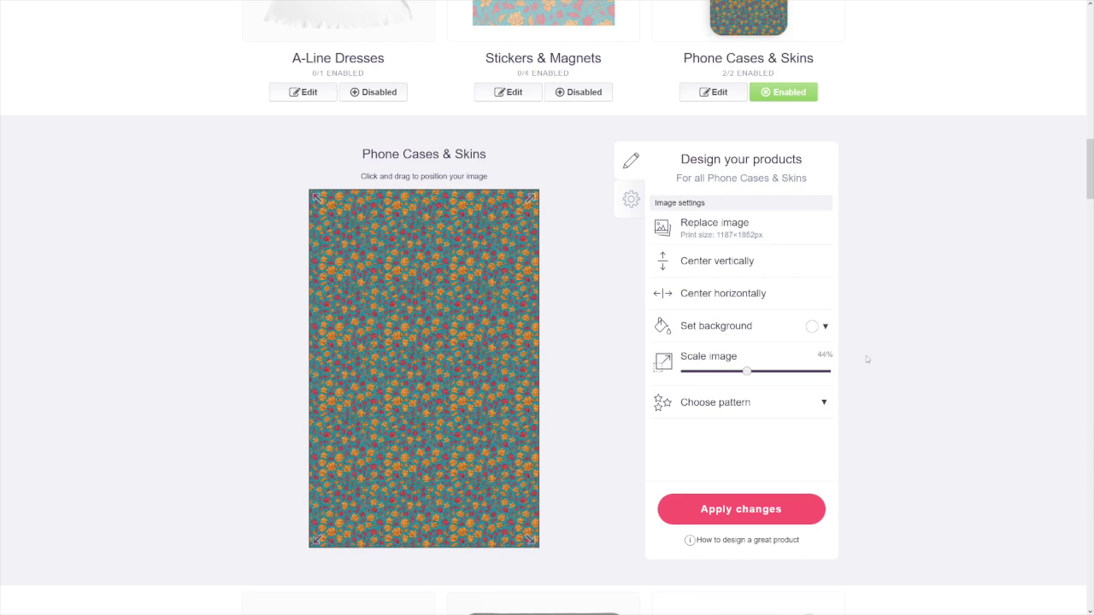
{"action": "scroll", "coordinate": [866, 360], "scroll_direction": "up", "scroll_amount": 4}
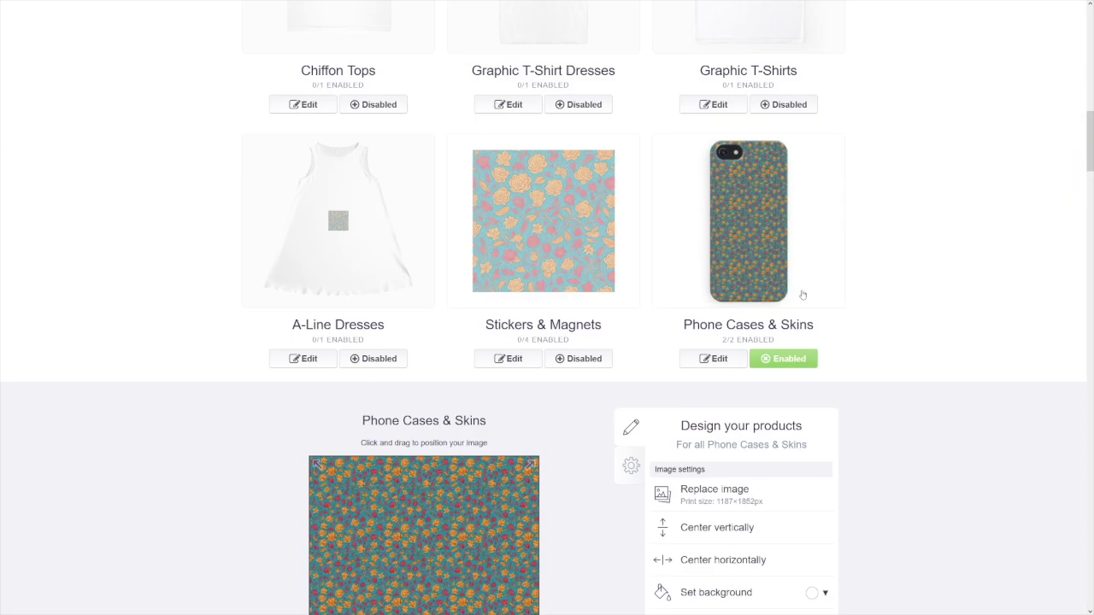
- Set the phone case image scale back to 100% and check the product preview
{"action": "scroll", "coordinate": [802, 295], "scroll_direction": "down", "scroll_amount": 5}
{"action": "left_click_drag", "start_coordinate": [749, 305], "coordinate": [843, 313]}
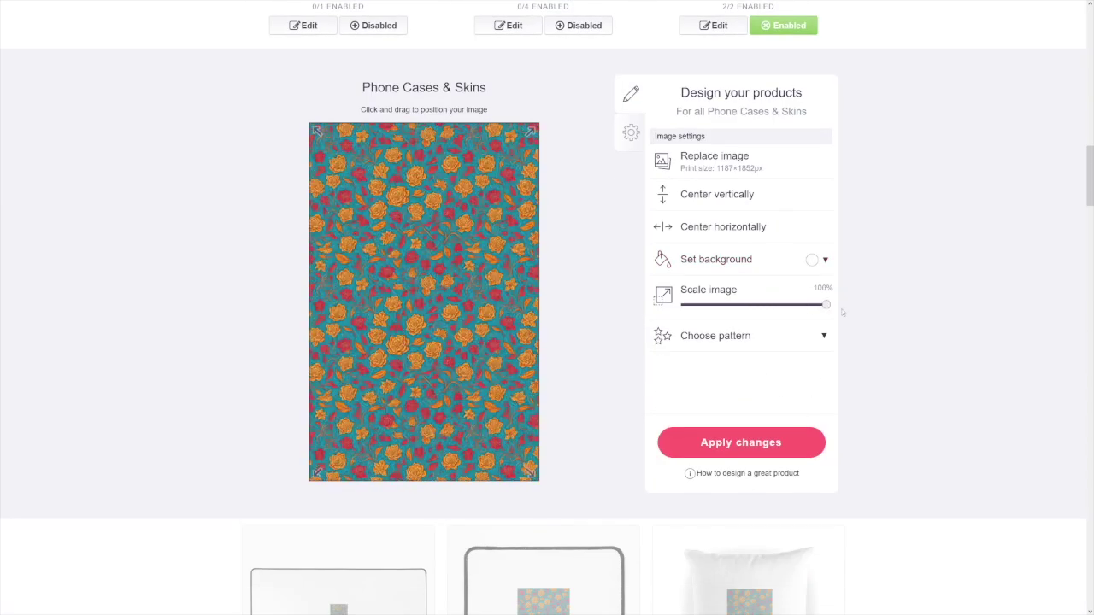
{"action": "scroll", "coordinate": [844, 317], "scroll_direction": "up", "scroll_amount": 6}
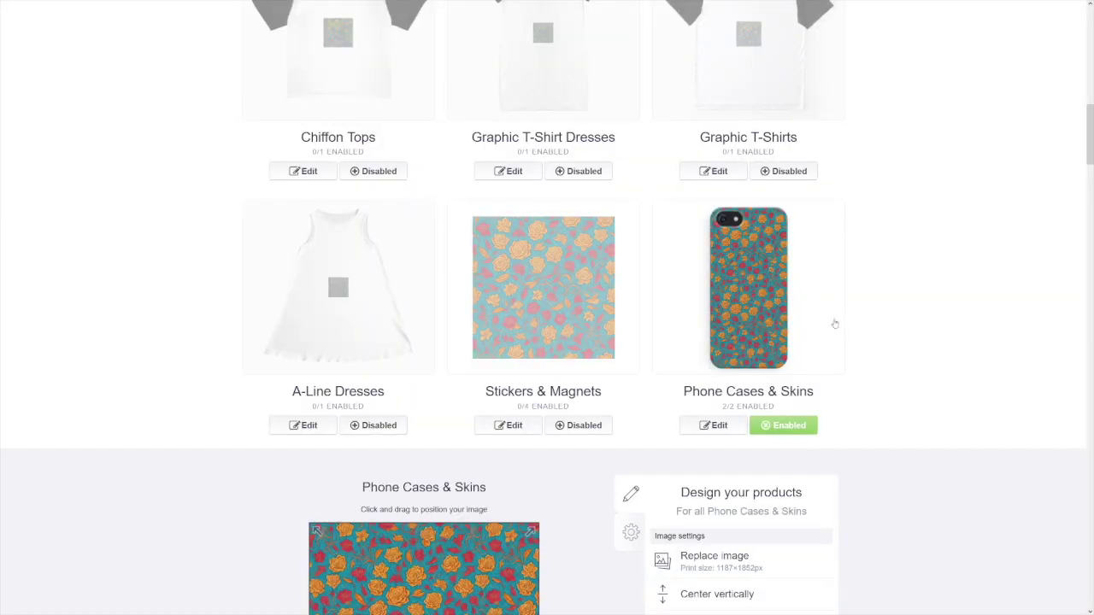
- Enable Duvets, Comforters & Shower Curtains and fill their design with the image as a Regular grid pattern
{"action": "scroll", "coordinate": [838, 324], "scroll_direction": "down", "scroll_amount": 7}
{"action": "scroll", "coordinate": [838, 323], "scroll_direction": "down", "scroll_amount": 8}
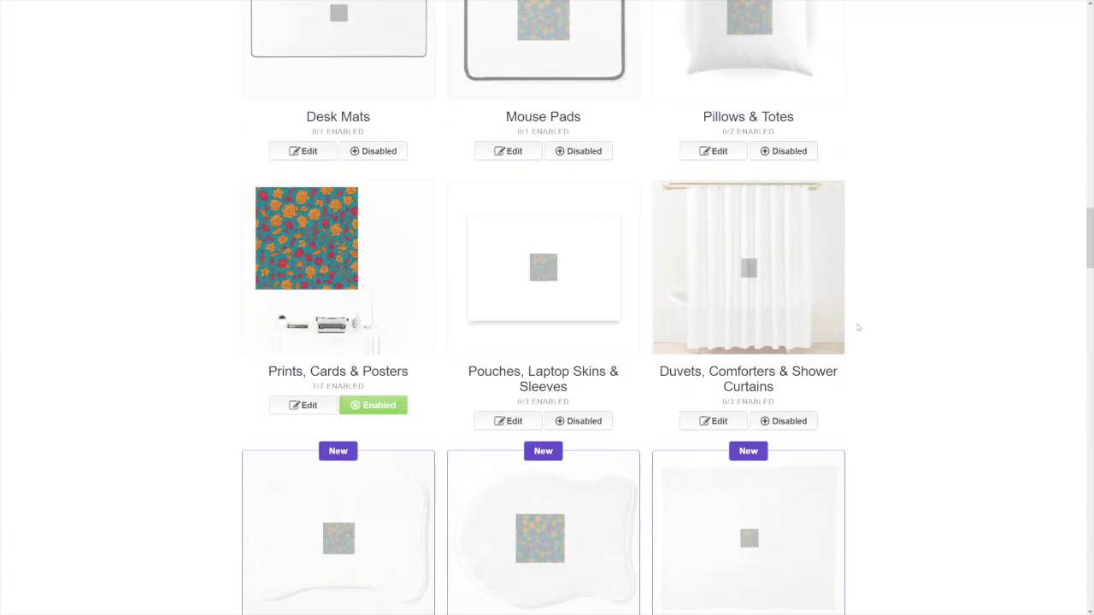
{"action": "left_click", "coordinate": [803, 419]}
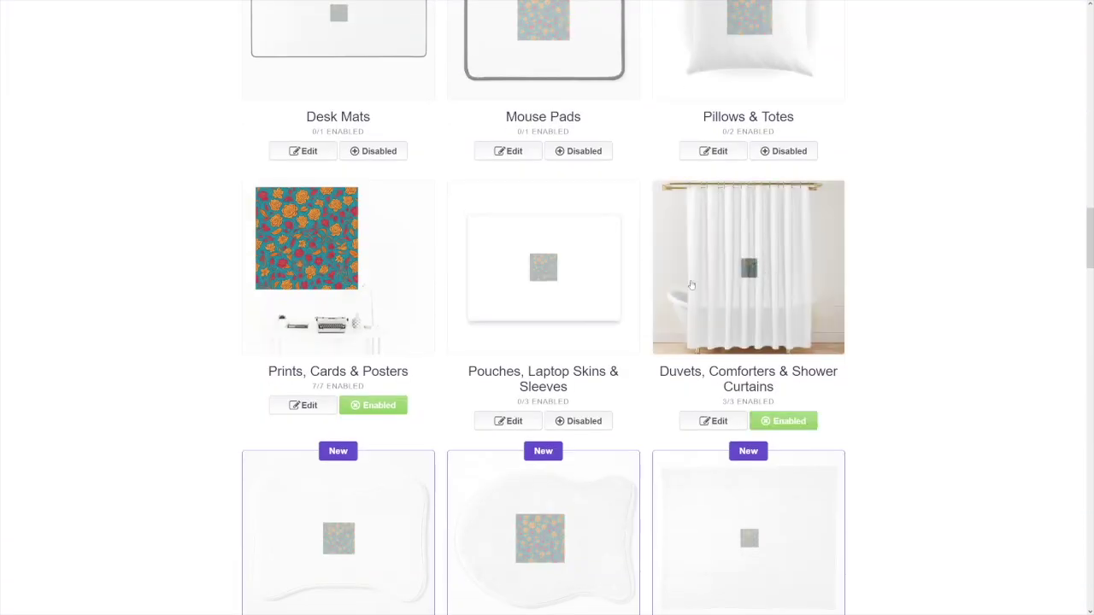
{"action": "left_click", "coordinate": [772, 342]}
{"action": "scroll", "coordinate": [745, 353], "scroll_direction": "down", "scroll_amount": 3}
{"action": "left_click", "coordinate": [745, 349]}
{"action": "left_click", "coordinate": [788, 368]}
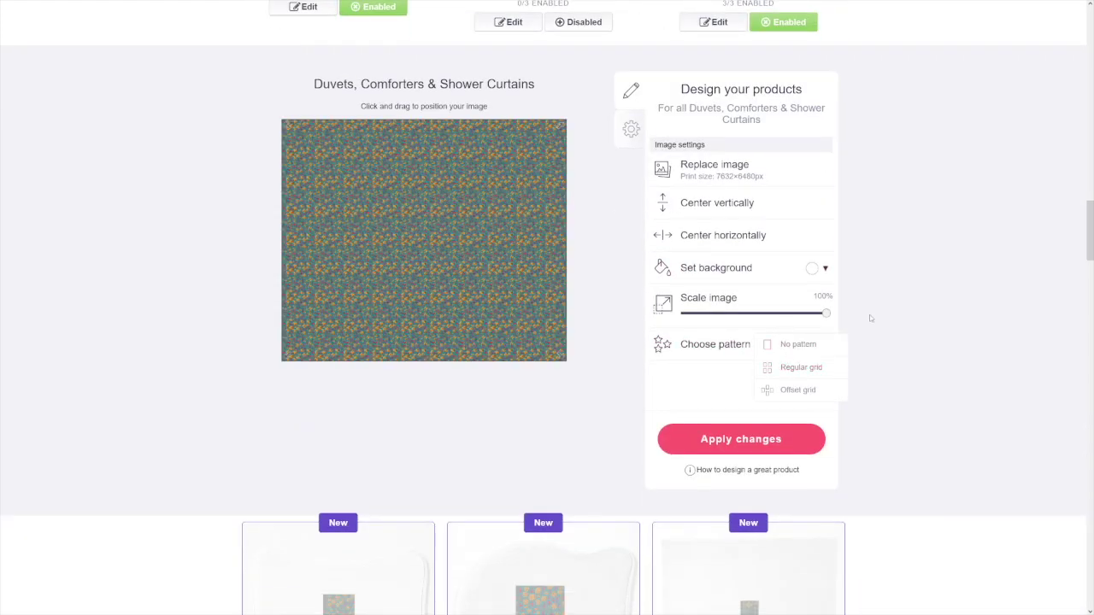
{"action": "scroll", "coordinate": [867, 321], "scroll_direction": "up", "scroll_amount": 5}
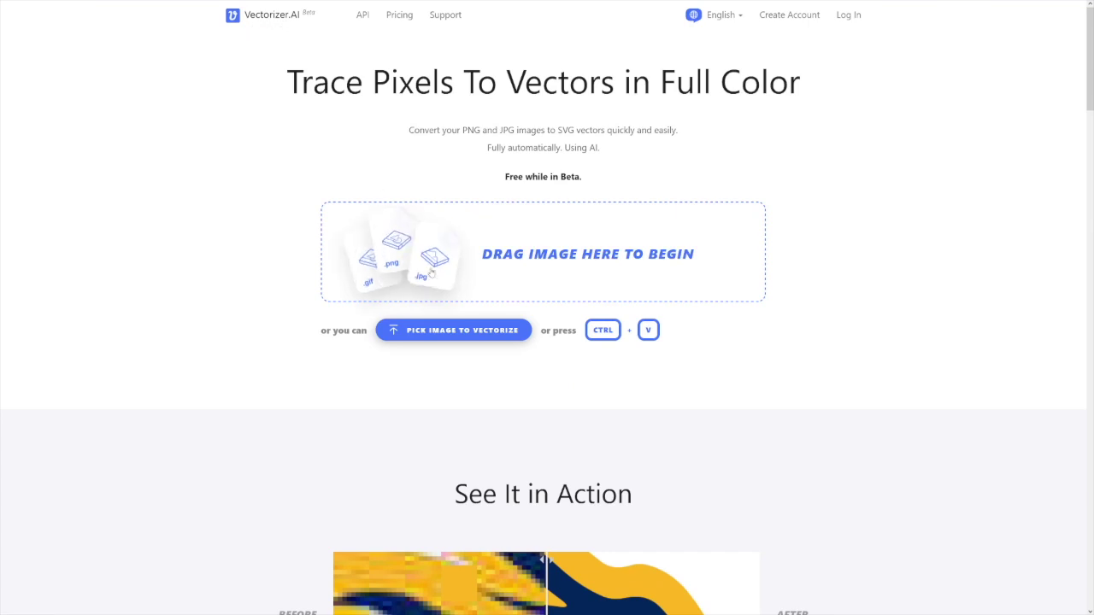
- Switch to Vectorizer.AI, vectorize the teal flower pattern image and download the result after comparing it with the original
{"action": "key", "text": "ctrl+v"}
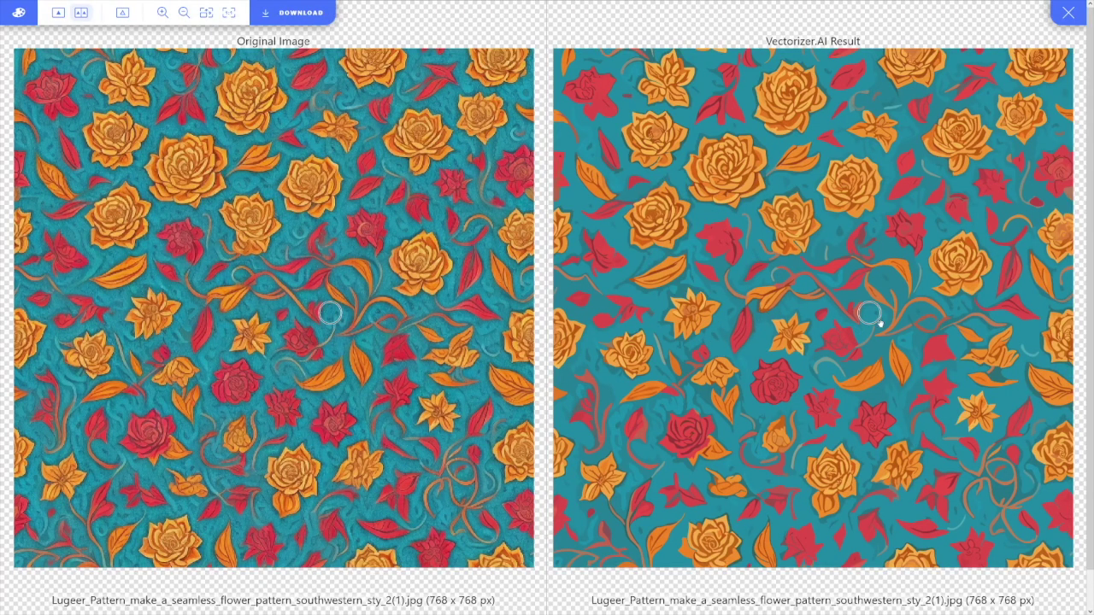
{"action": "scroll", "coordinate": [802, 333], "scroll_direction": "left", "scroll_amount": 2}
{"action": "scroll", "coordinate": [802, 333], "scroll_direction": "up", "scroll_amount": 5}
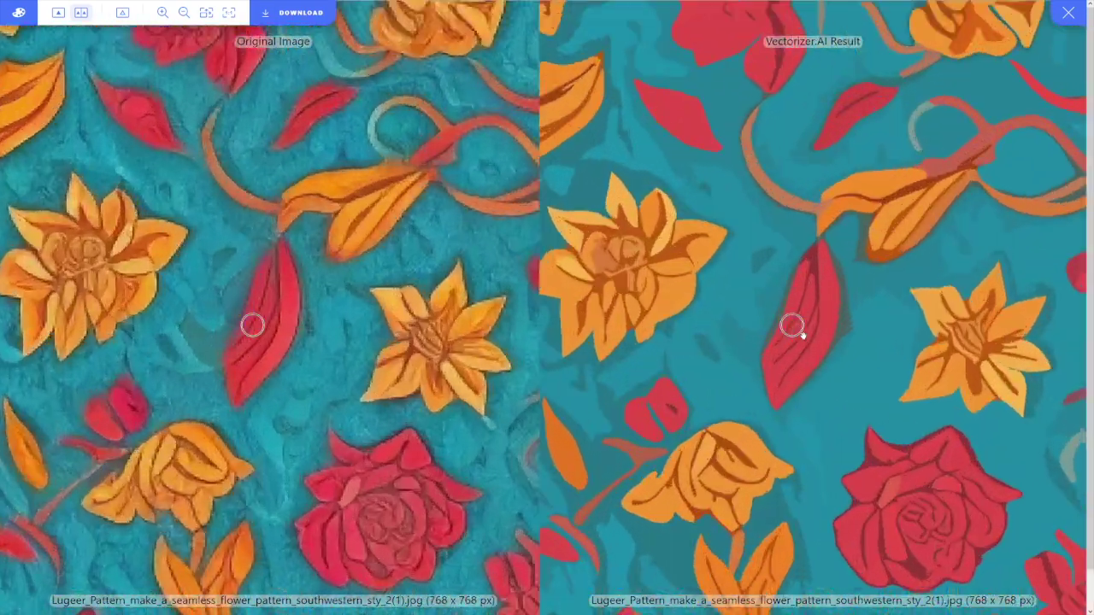
{"action": "scroll", "coordinate": [802, 334], "scroll_direction": "down", "scroll_amount": 5}
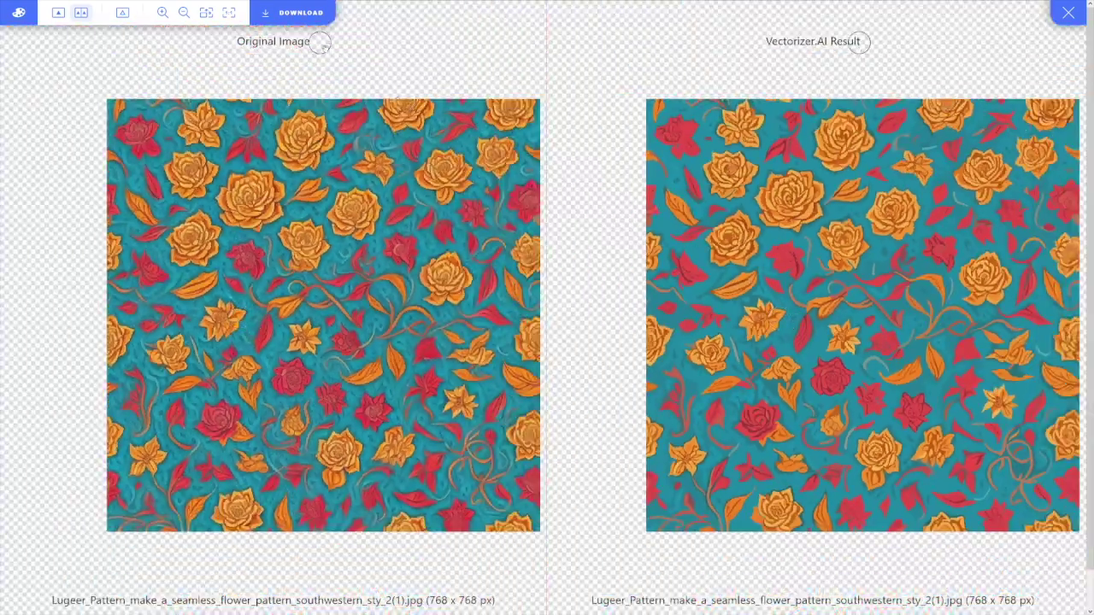
{"action": "left_click", "coordinate": [290, 18]}
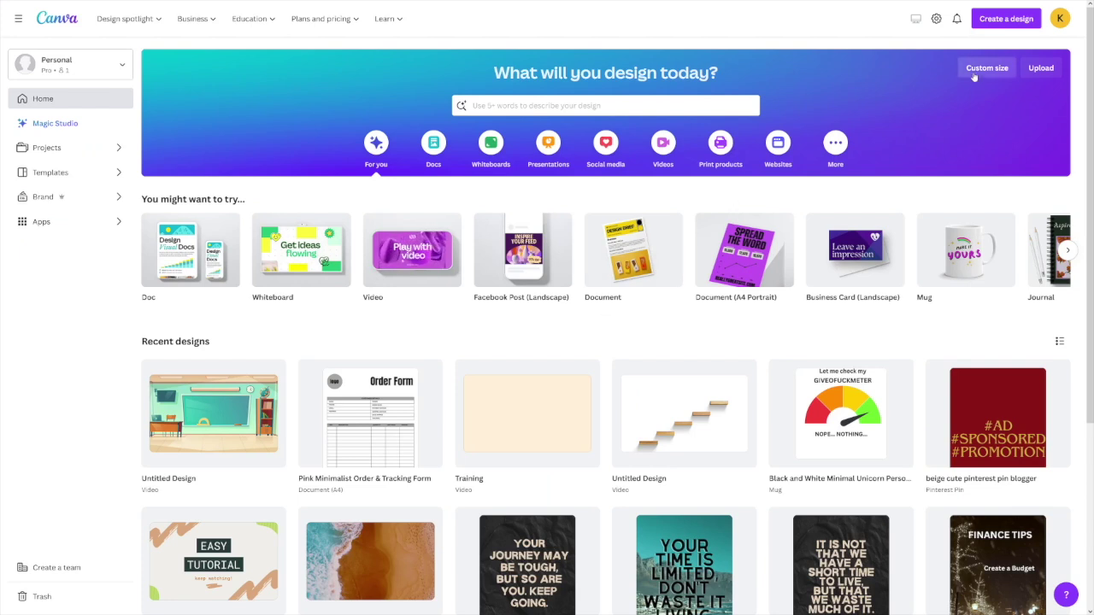
- Switch to Canva and create a new custom-size design of 4500 × 4500 px
{"action": "left_click", "coordinate": [976, 71]}
{"action": "left_click", "coordinate": [882, 115]}
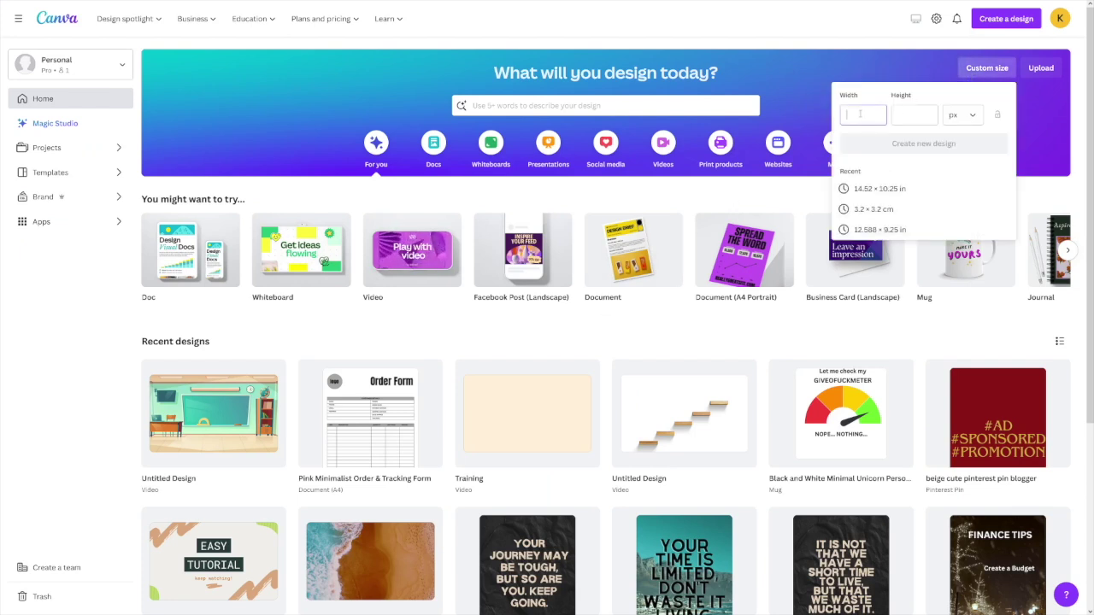
{"action": "type", "text": "4500"}
{"action": "left_click", "coordinate": [715, 206]}
{"action": "type", "text": "45"}
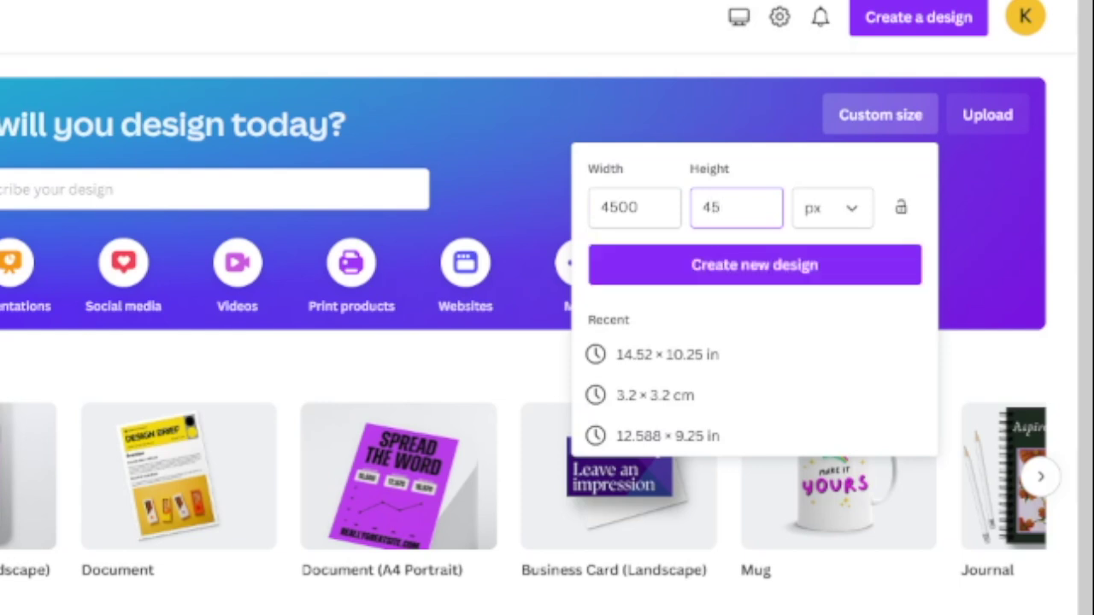
{"action": "left_click", "coordinate": [759, 273]}
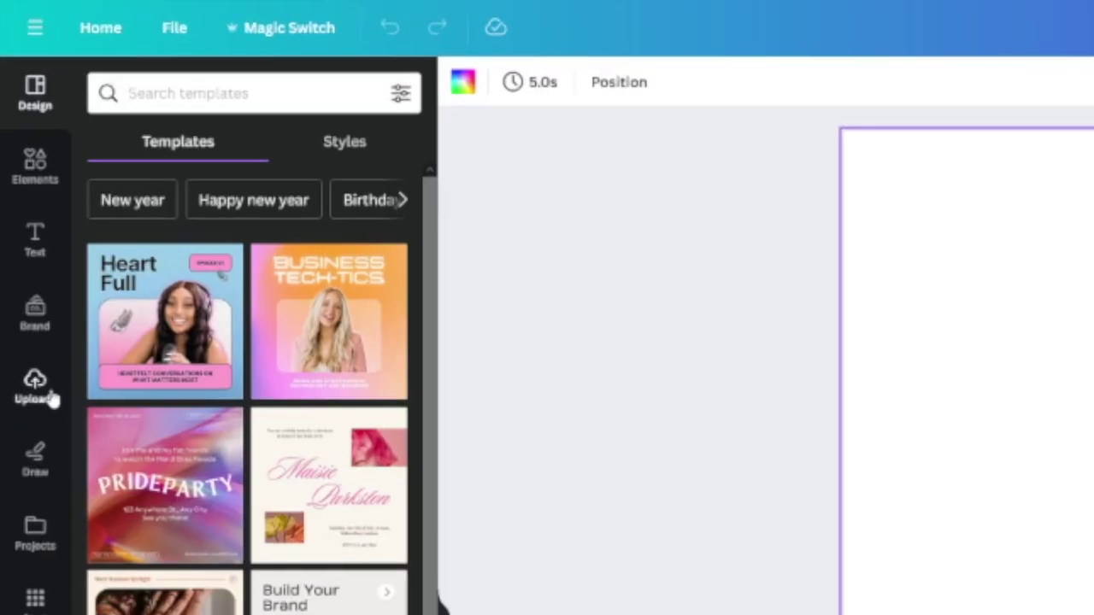
- Place the uploaded teal flower pattern on the blank page and enlarge it to fill the whole canvas
{"action": "left_click", "coordinate": [18, 195]}
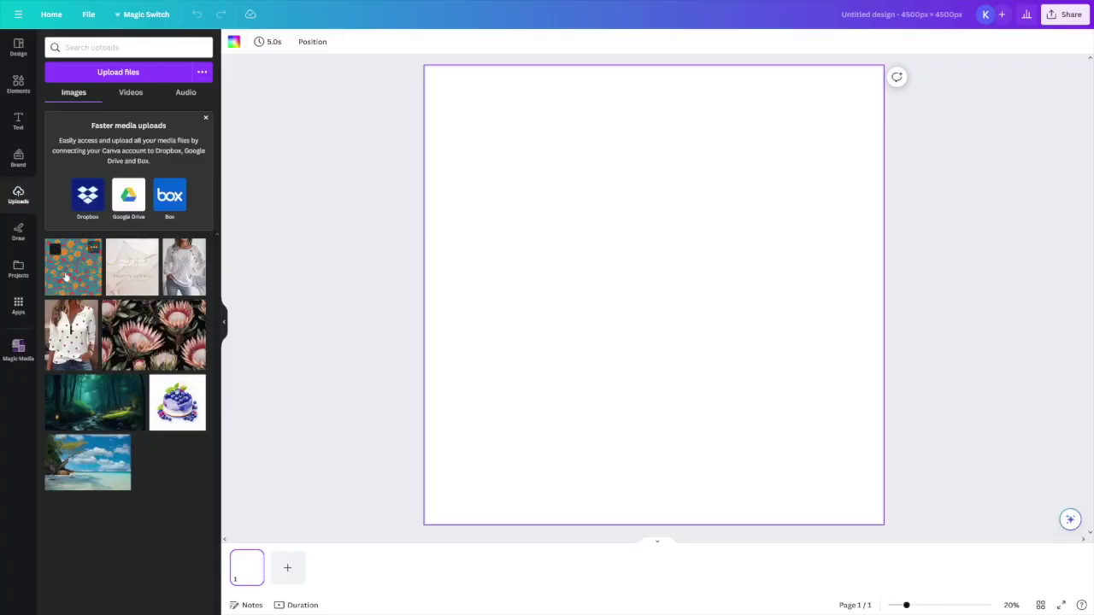
{"action": "left_click_drag", "start_coordinate": [66, 276], "coordinate": [535, 231]}
{"action": "left_click_drag", "start_coordinate": [581, 282], "coordinate": [515, 168]}
{"action": "left_click_drag", "start_coordinate": [610, 250], "coordinate": [883, 522]}
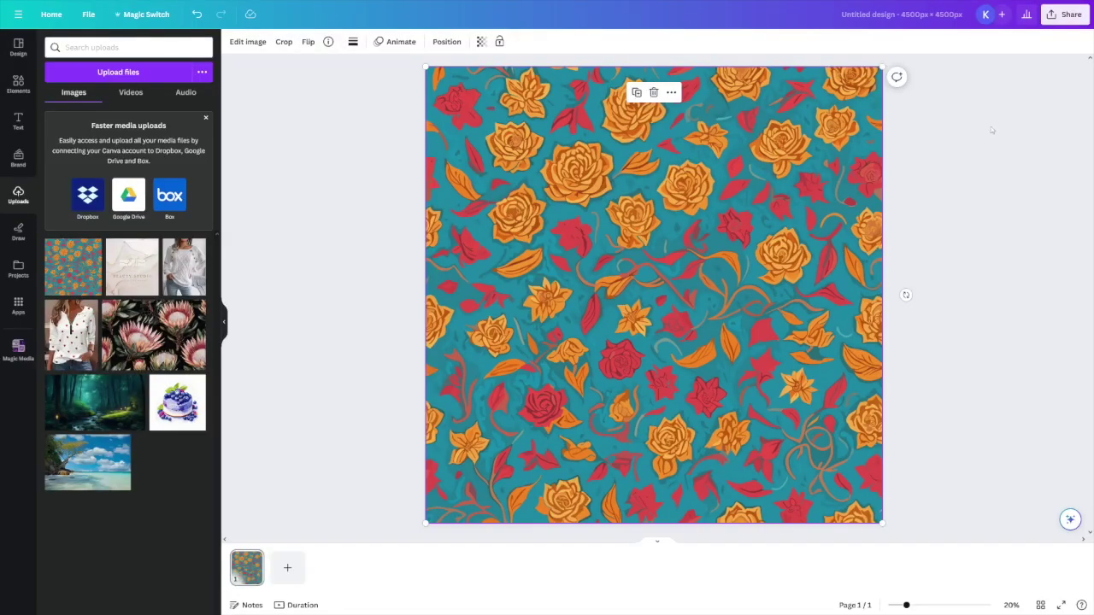
- Download the finished 4500 × 4500 px pattern design as a PNG
{"action": "left_click", "coordinate": [1056, 23]}
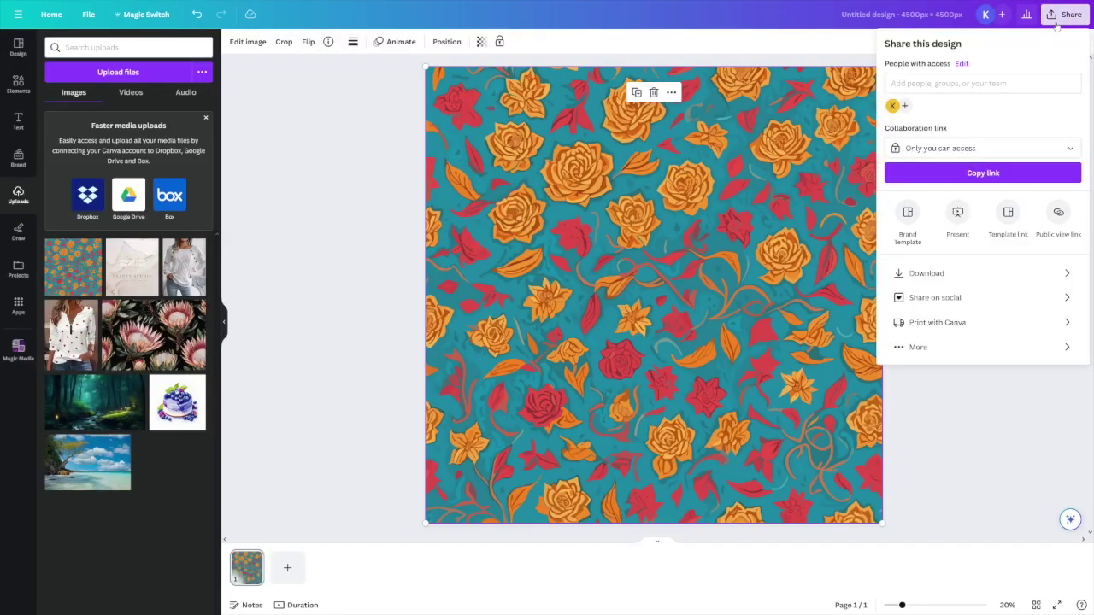
{"action": "left_click", "coordinate": [997, 279]}
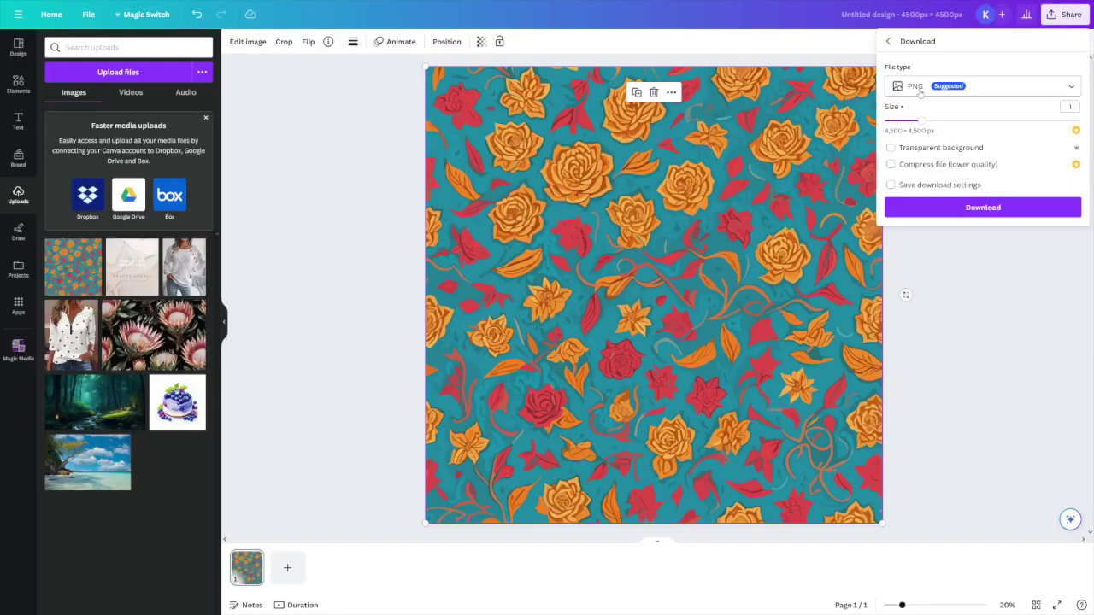
{"action": "left_click", "coordinate": [998, 206]}
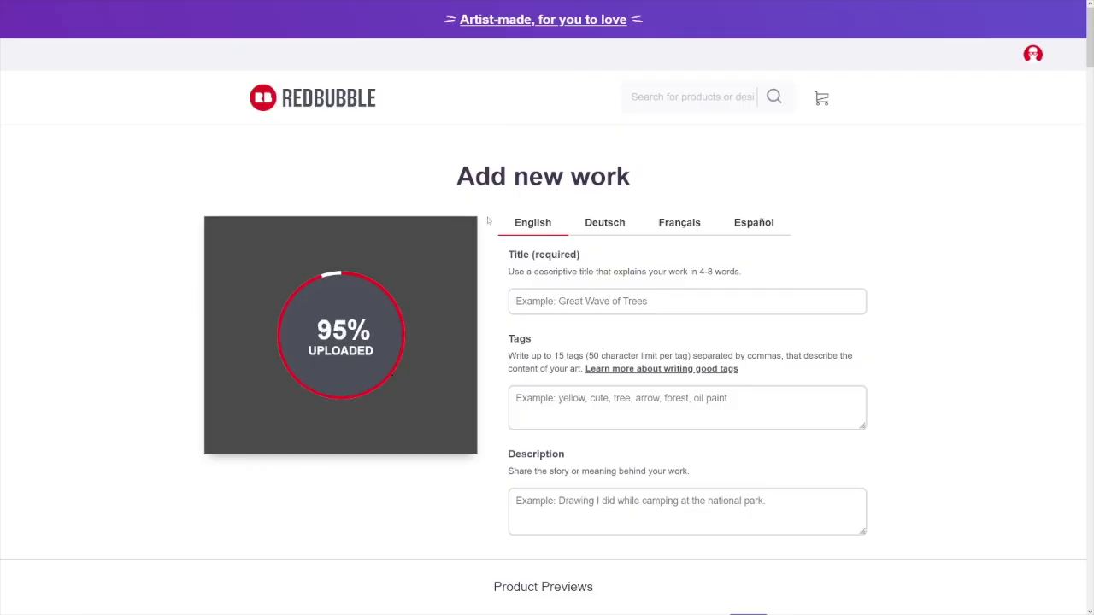
- Switch to Redbubble's new work page and try a larger image scale on the Phone Cases & Skins design
{"action": "scroll", "coordinate": [889, 321], "scroll_direction": "down", "scroll_amount": 10}
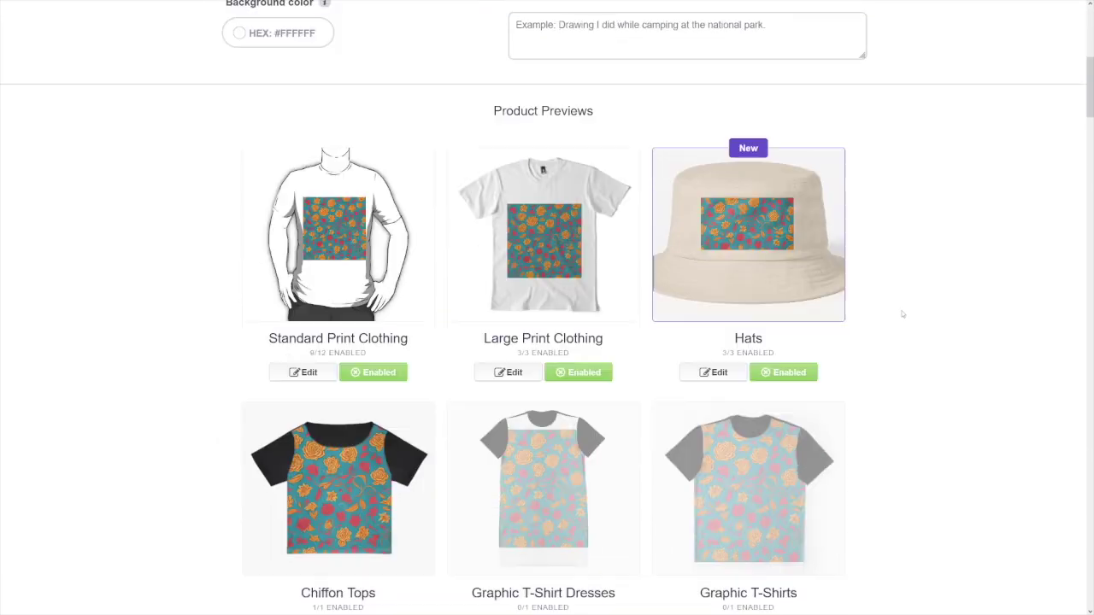
{"action": "scroll", "coordinate": [897, 307], "scroll_direction": "down", "scroll_amount": 1}
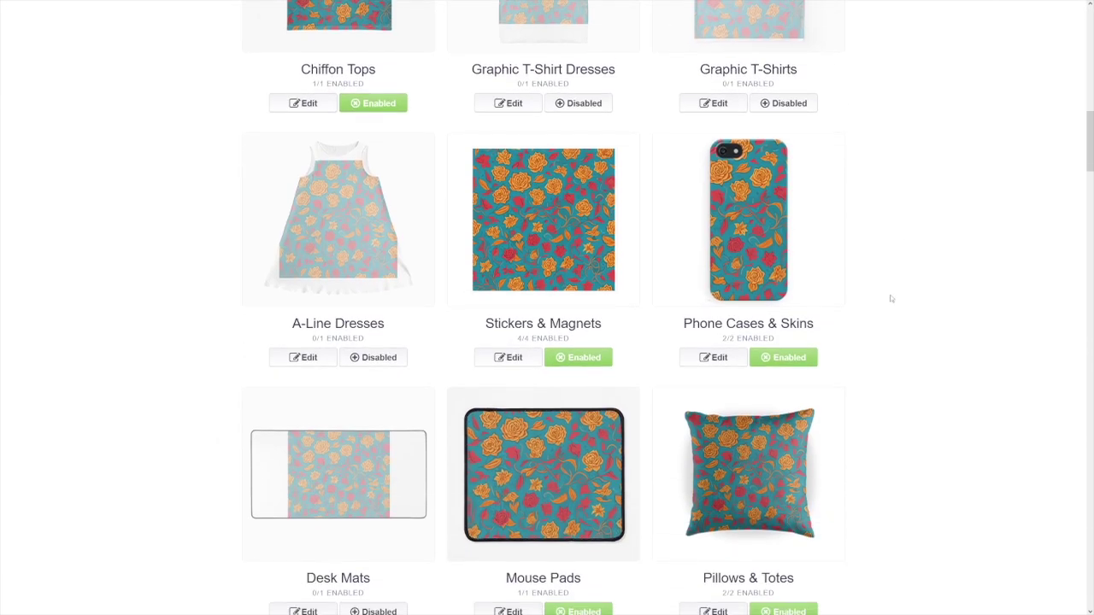
{"action": "left_click", "coordinate": [737, 262]}
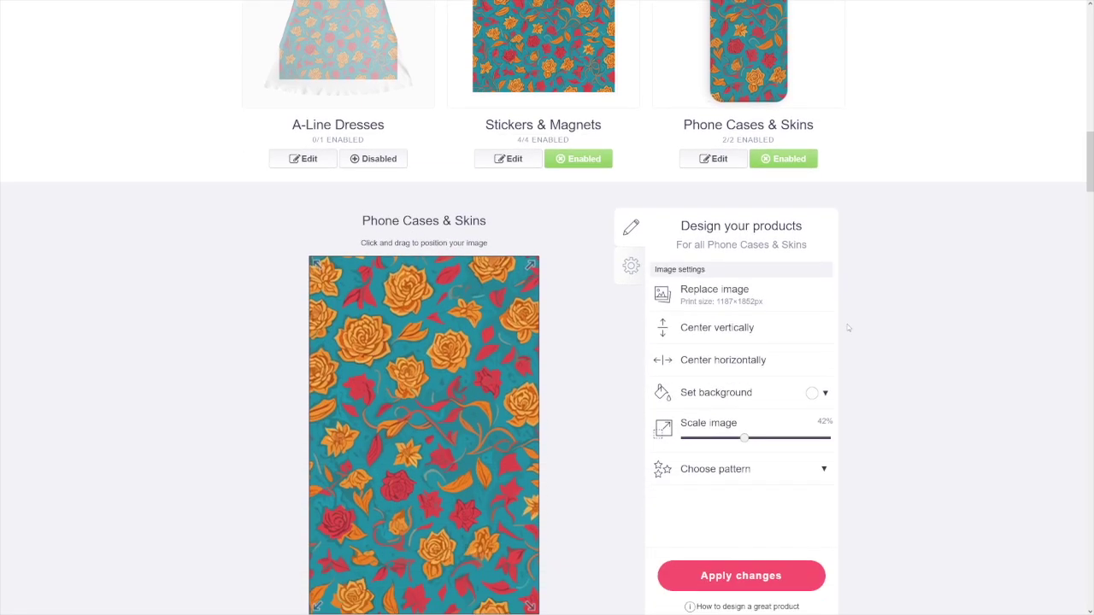
{"action": "scroll", "coordinate": [847, 324], "scroll_direction": "down", "scroll_amount": 1}
{"action": "left_click_drag", "start_coordinate": [745, 373], "coordinate": [810, 373]}
{"action": "scroll", "coordinate": [864, 347], "scroll_direction": "up", "scroll_amount": 1}
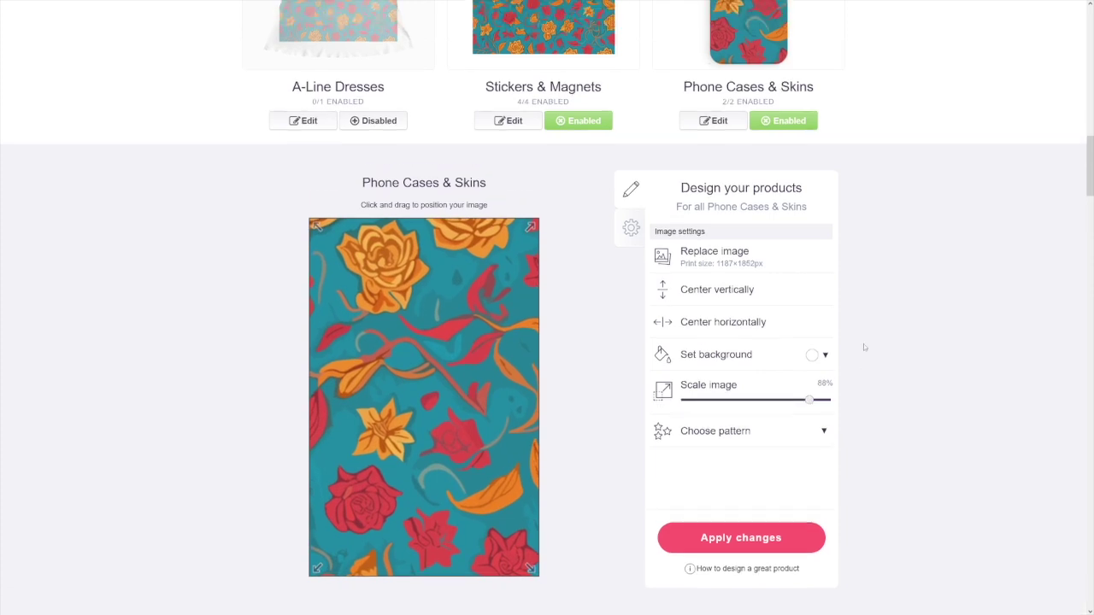
- Check the phone case preview and reduce the Phone Cases & Skins image scale to 45%
{"action": "scroll", "coordinate": [863, 344], "scroll_direction": "up", "scroll_amount": 4}
{"action": "scroll", "coordinate": [875, 351], "scroll_direction": "down", "scroll_amount": 3}
{"action": "left_click_drag", "start_coordinate": [822, 505], "coordinate": [749, 508]}
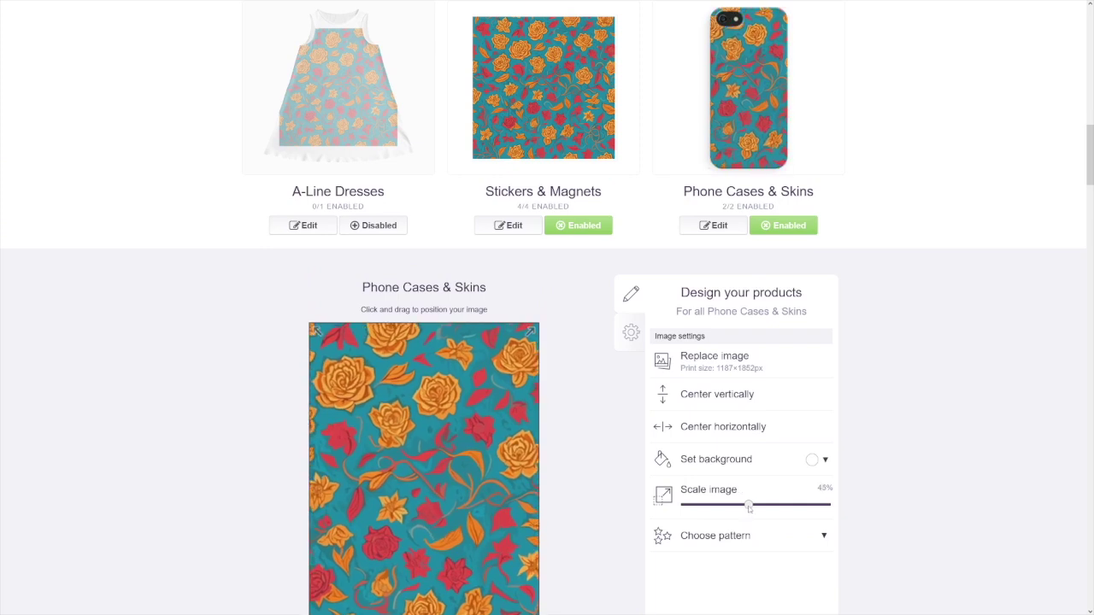
- Fill the Duvets, Comforters & Shower Curtains design with a Regular grid pattern and check the shower curtain preview
{"action": "scroll", "coordinate": [892, 312], "scroll_direction": "down", "scroll_amount": 10}
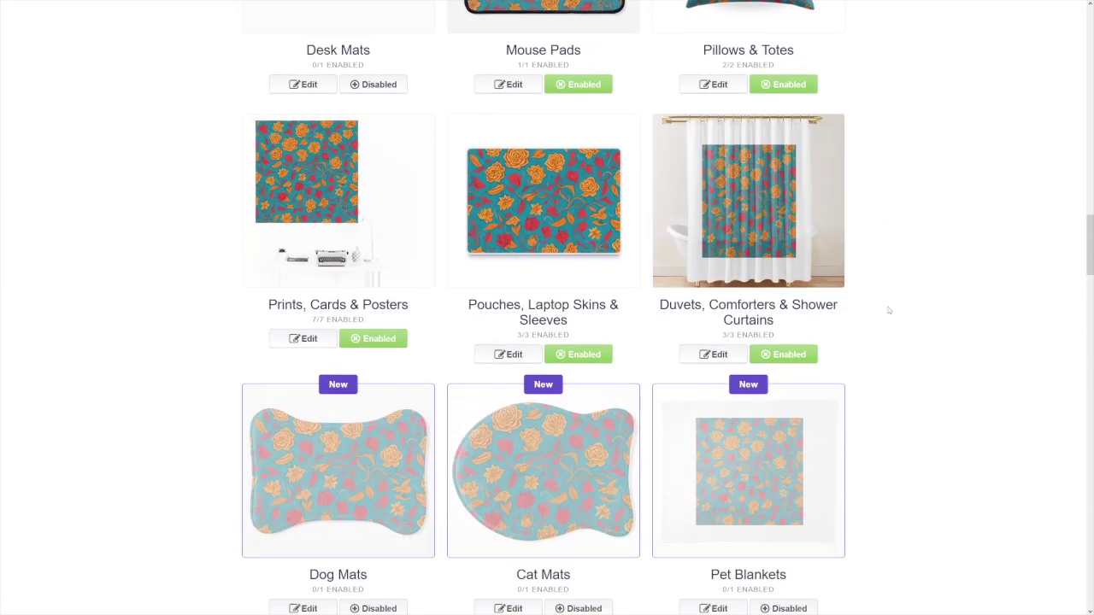
{"action": "left_click", "coordinate": [718, 355]}
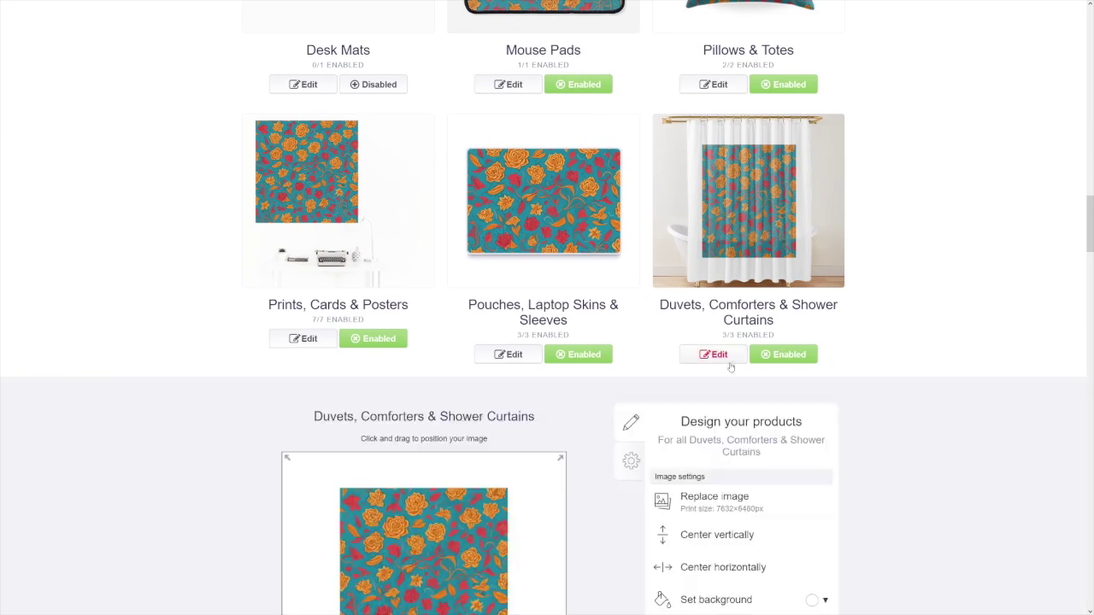
{"action": "scroll", "coordinate": [886, 331], "scroll_direction": "down", "scroll_amount": 1}
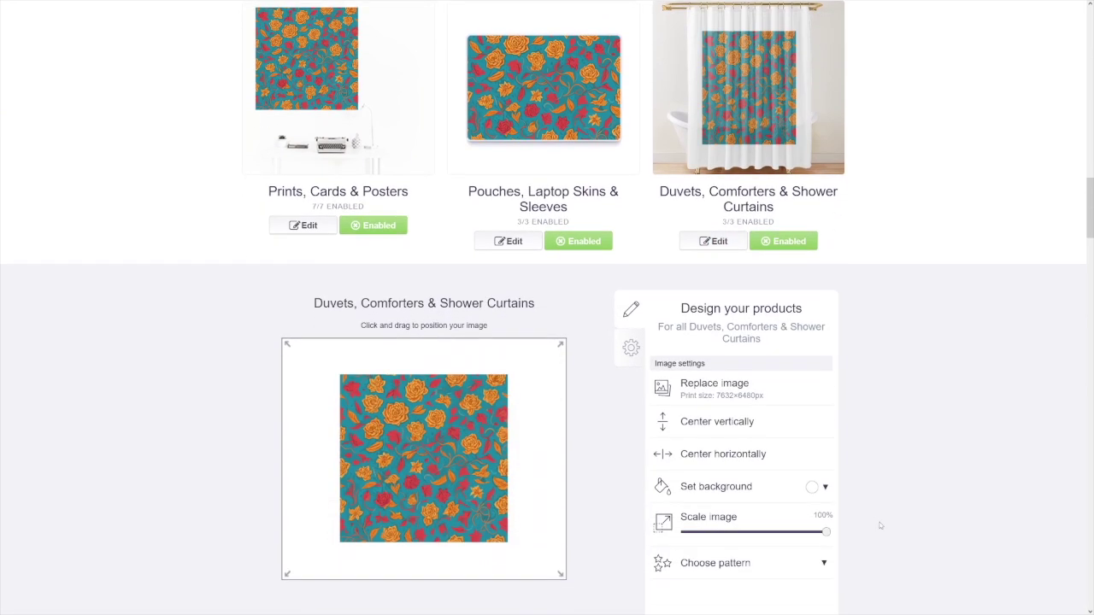
{"action": "scroll", "coordinate": [853, 530], "scroll_direction": "down", "scroll_amount": 2}
{"action": "left_click", "coordinate": [745, 443]}
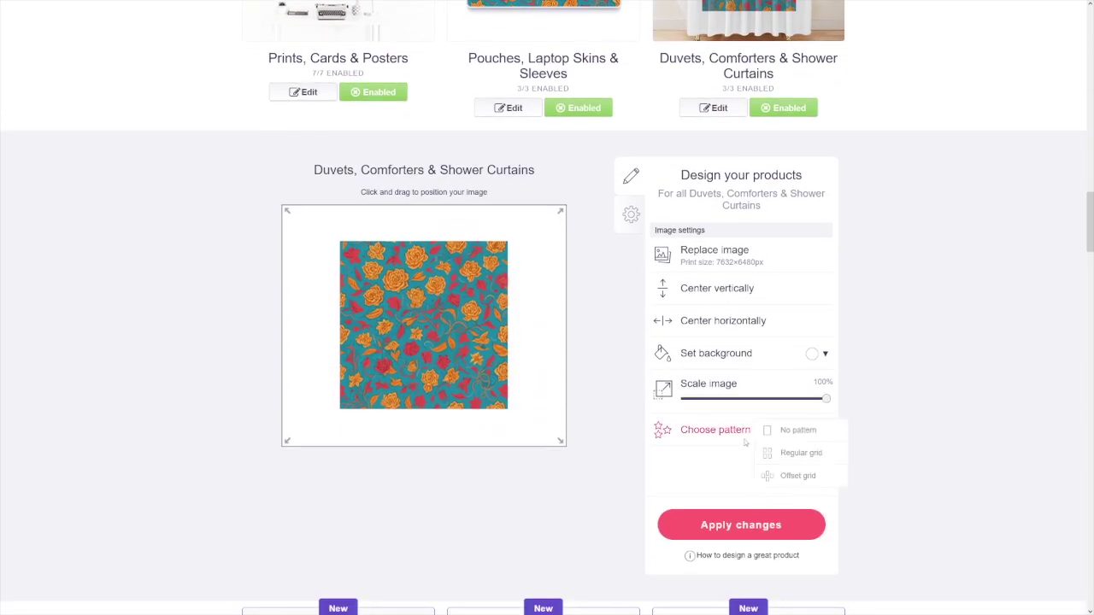
{"action": "left_click", "coordinate": [799, 453]}
{"action": "scroll", "coordinate": [872, 394], "scroll_direction": "up", "scroll_amount": 2}
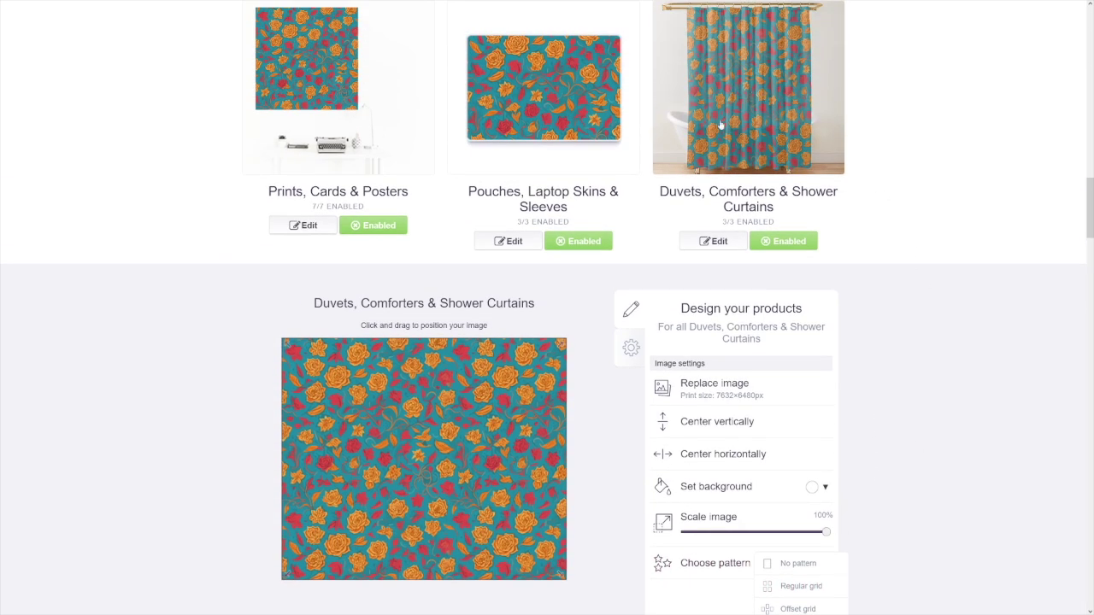
{"action": "scroll", "coordinate": [779, 153], "scroll_direction": "up", "scroll_amount": 1}
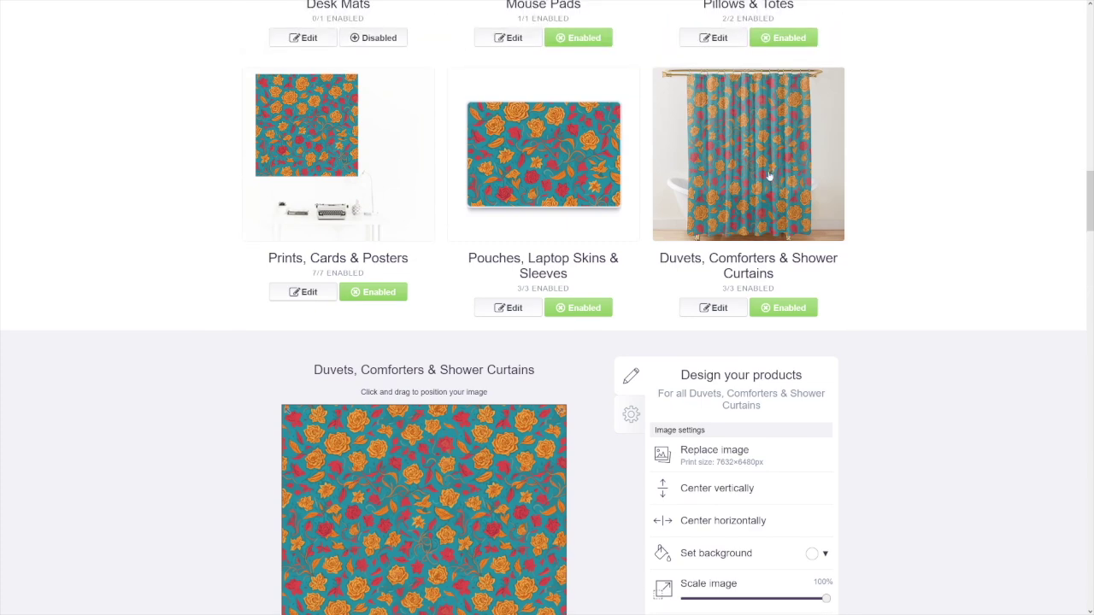
{"action": "scroll", "coordinate": [774, 176], "scroll_direction": "up", "scroll_amount": 1}
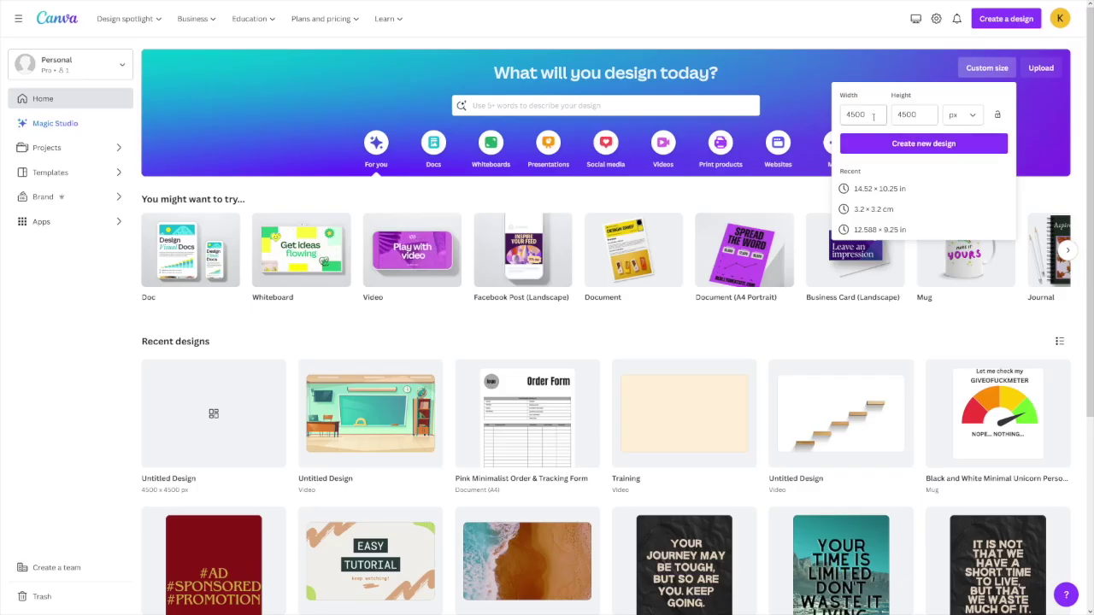
- Switch to Canva's home page and change the width of the custom-size design
{"action": "left_click", "coordinate": [859, 115]}
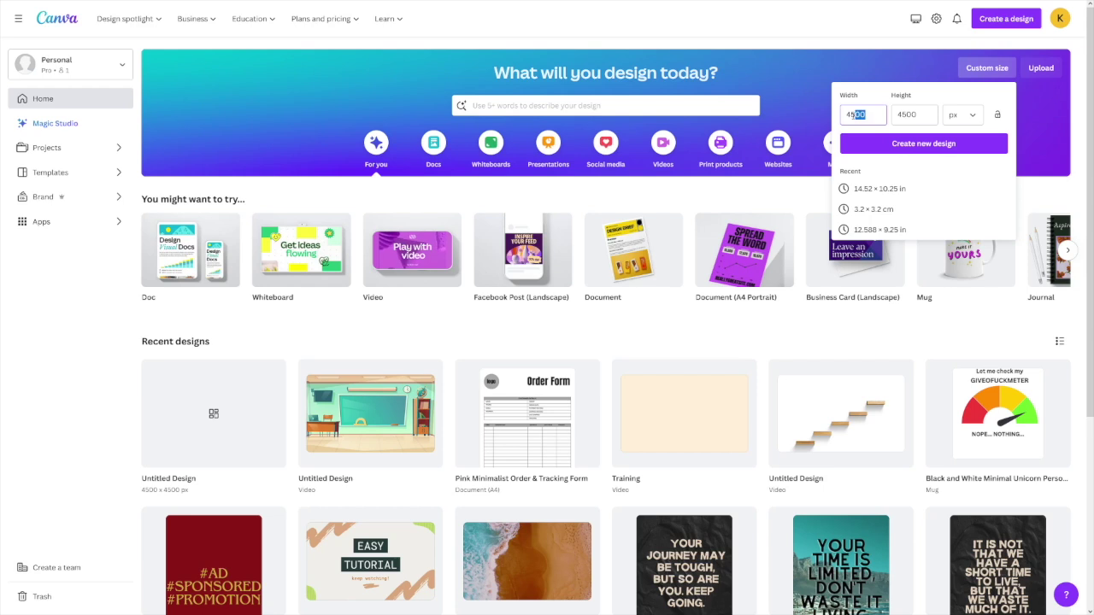
{"action": "type", "text": "000"}
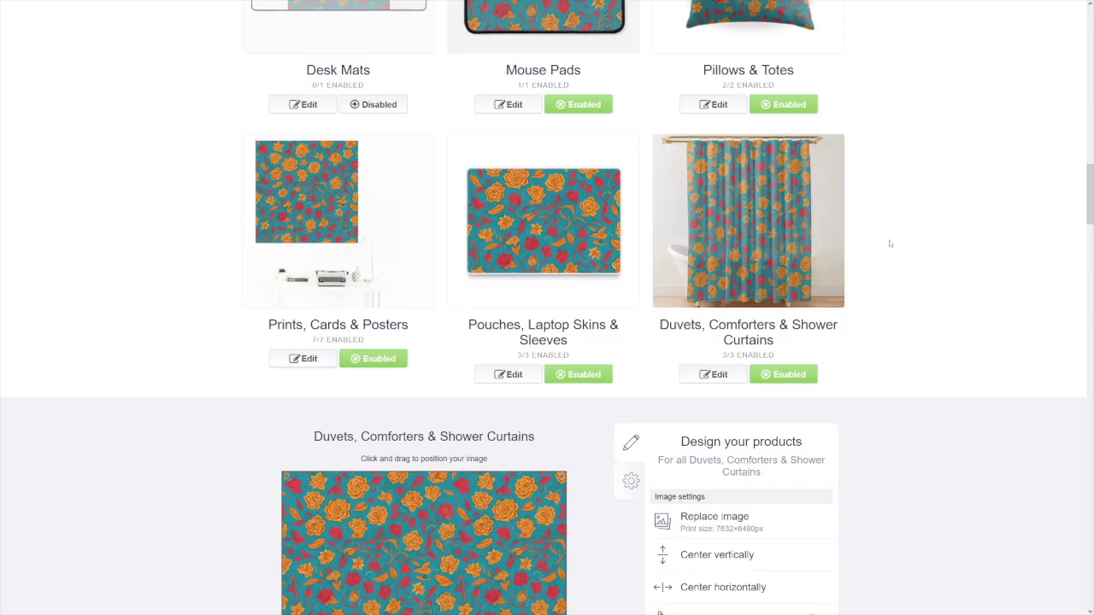
- Switch to Redbubble, edit the Pillows & Totes design with a Regular grid pattern, and increase its image scale
{"action": "scroll", "coordinate": [891, 245], "scroll_direction": "down", "scroll_amount": 2}
{"action": "scroll", "coordinate": [887, 283], "scroll_direction": "up", "scroll_amount": 5}
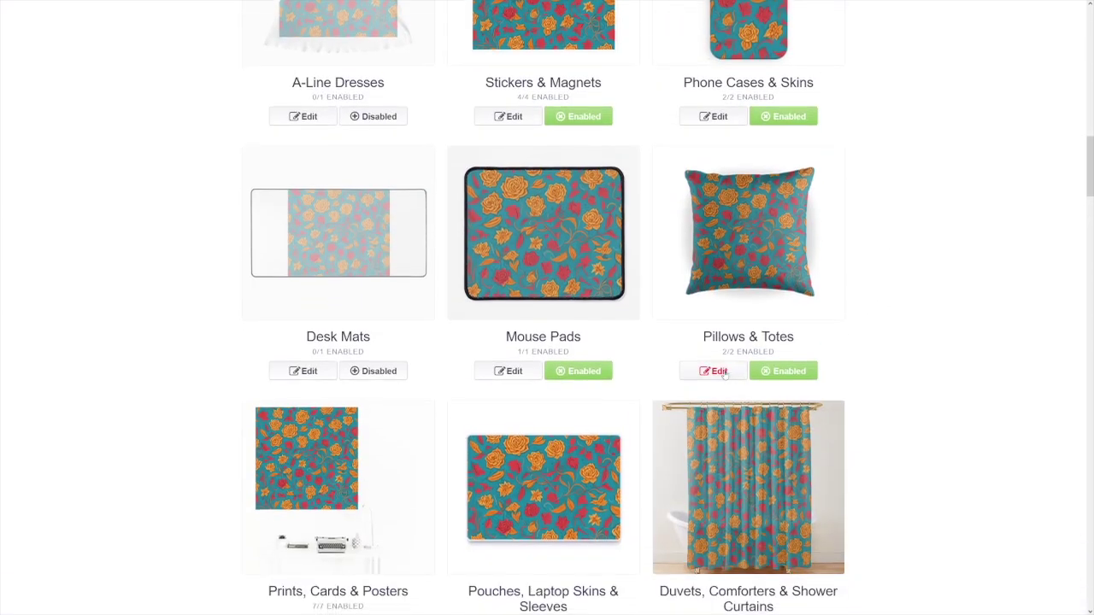
{"action": "left_click", "coordinate": [716, 371]}
{"action": "left_click", "coordinate": [731, 476]}
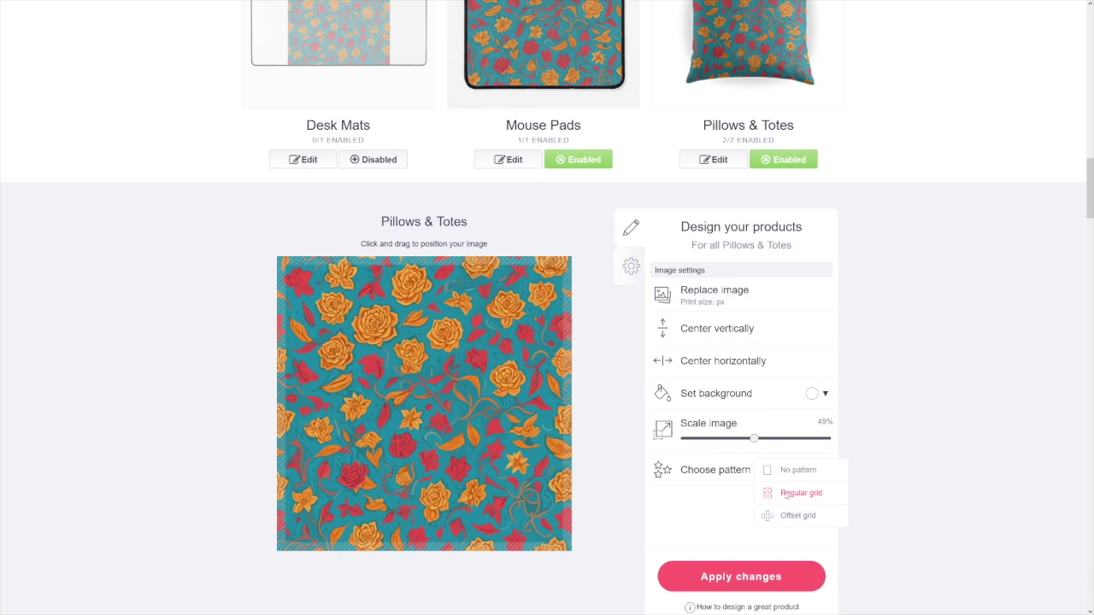
{"action": "scroll", "coordinate": [889, 459], "scroll_direction": "up", "scroll_amount": 1}
{"action": "left_click_drag", "start_coordinate": [753, 505], "coordinate": [787, 505]}
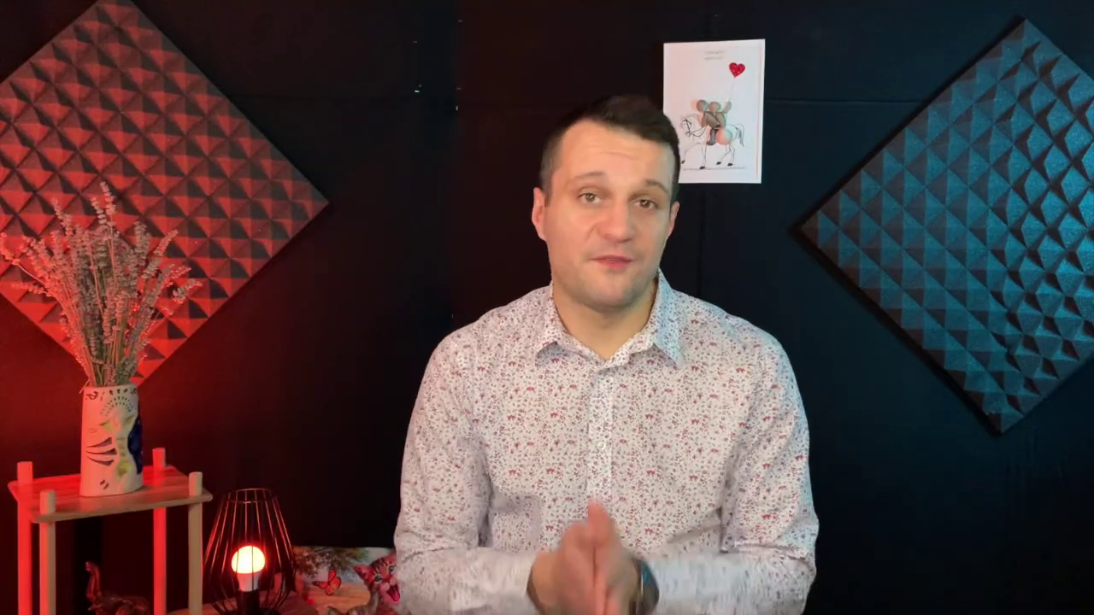